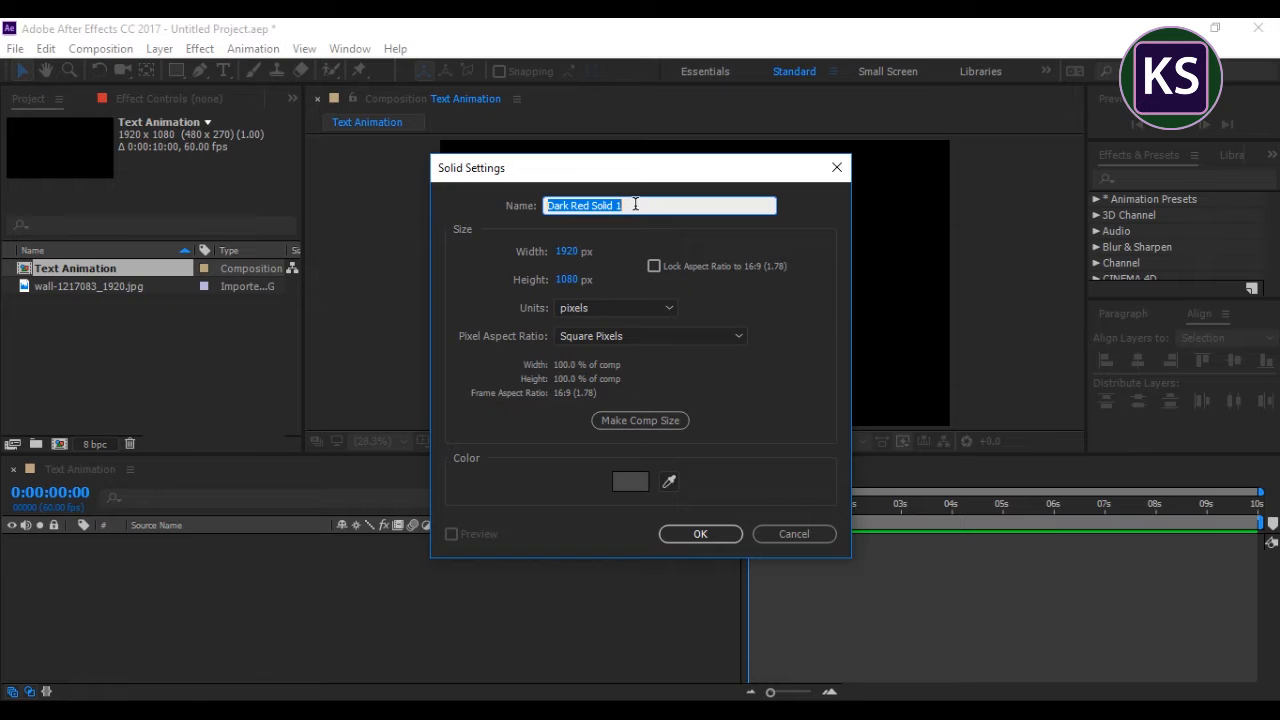
# Step: Create a 1920 × 1080 px background solid named BG with the dark grey colour 404040
pyautogui.write('BG')
pyautogui.click(630, 482)
pyautogui.moveTo(443, 586)
pyautogui.mouseDown()
pyautogui.moveTo(441, 572)
pyautogui.moveTo(445, 587)
pyautogui.mouseUp()
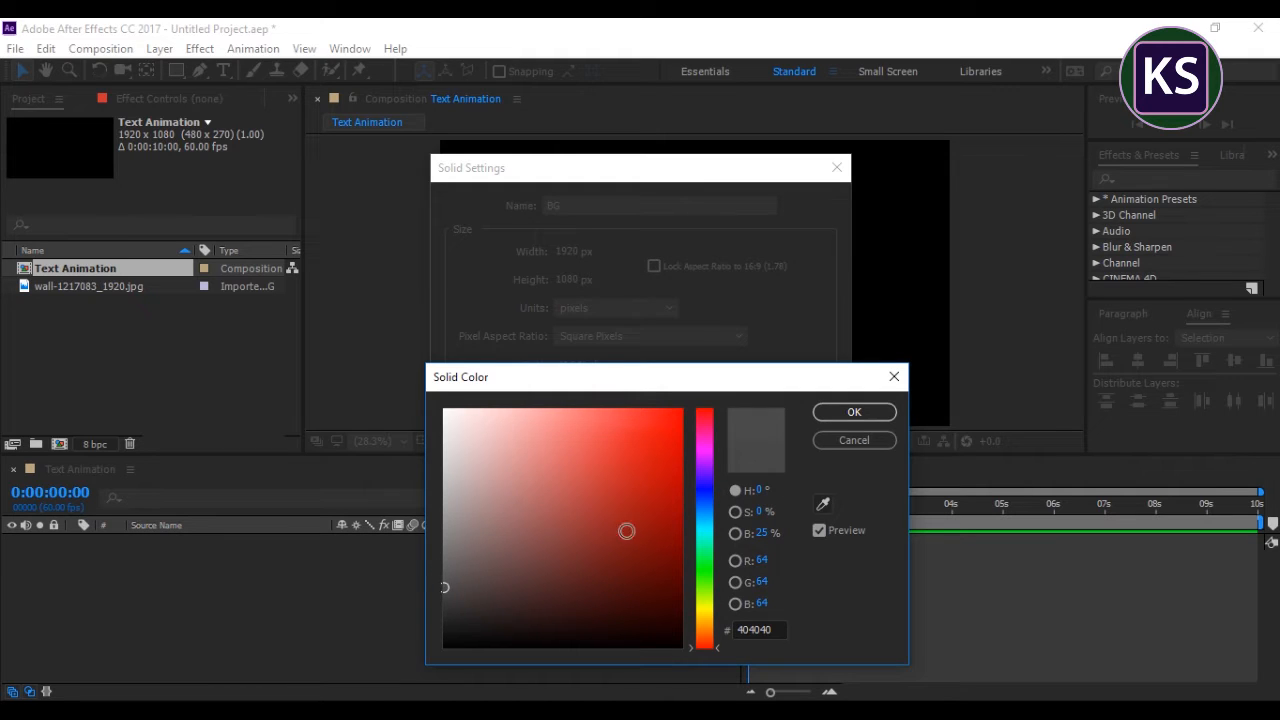
pyautogui.click(855, 413)
pyautogui.click(700, 534)
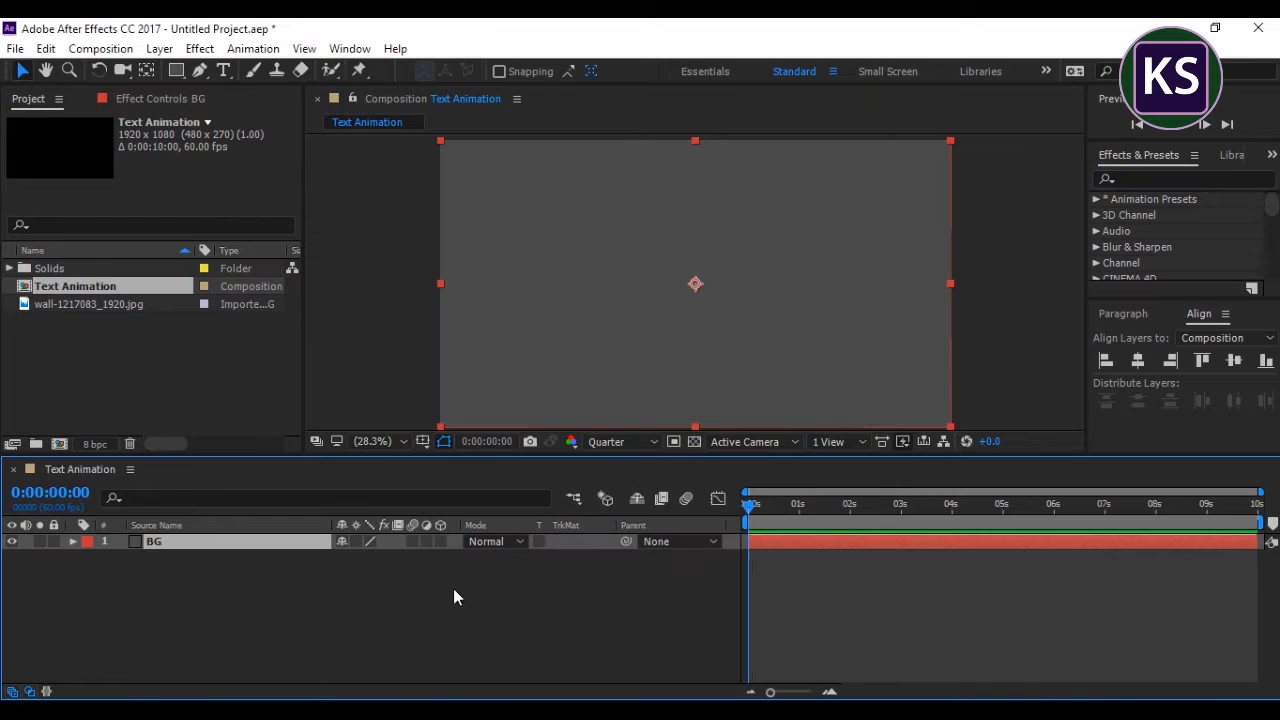
# Step: Add a text layer reading "Subscribe" over the background
pyautogui.click(223, 70)
pyautogui.click(632, 277)
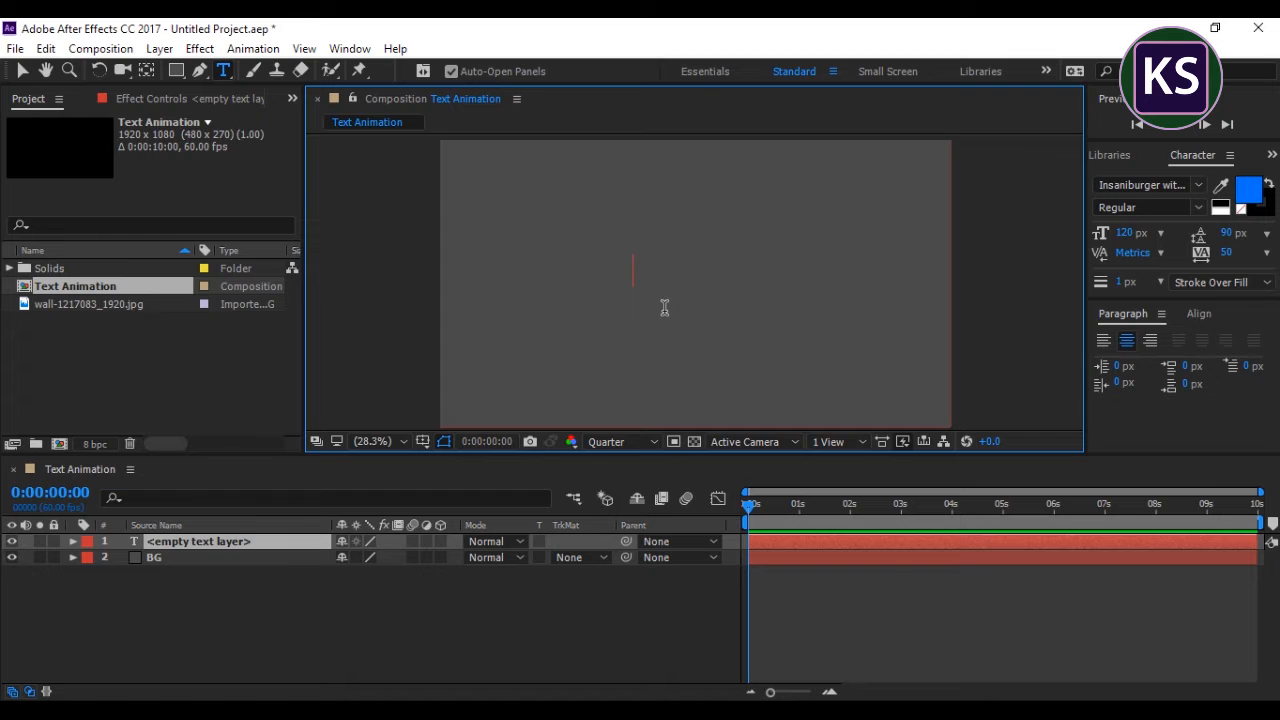
pyautogui.write('Sub')
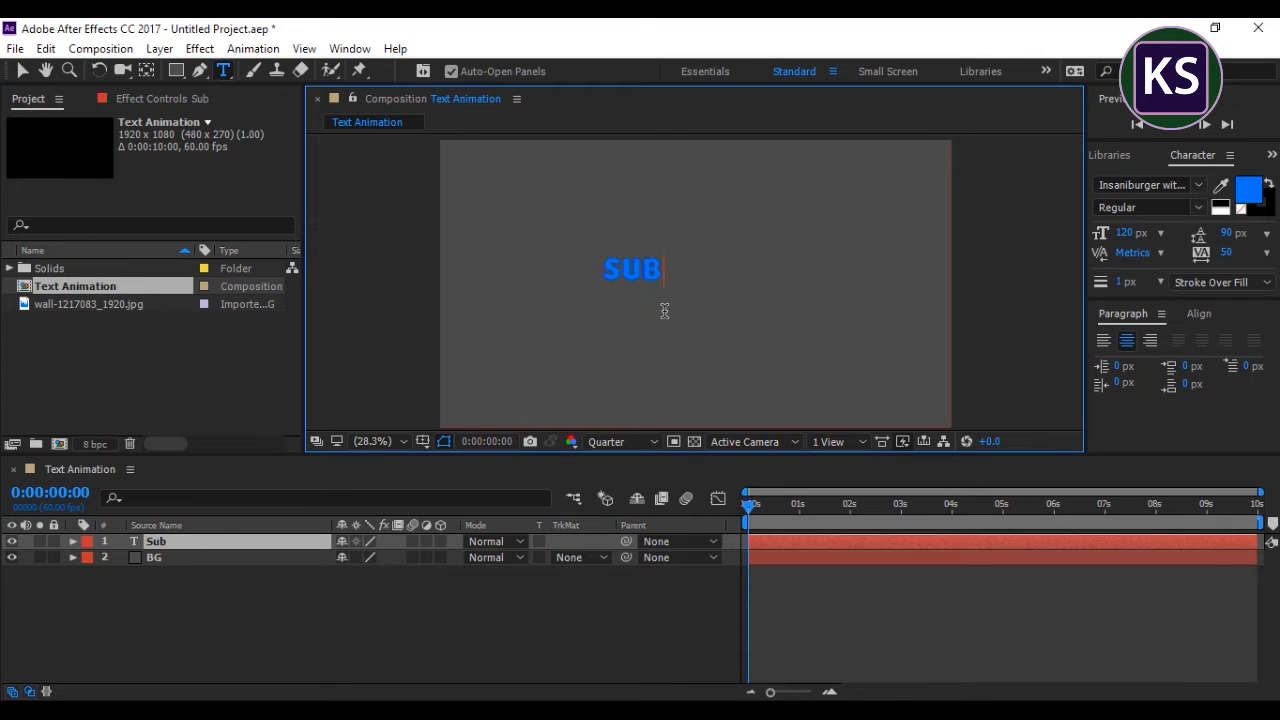
pyautogui.write('scribe')
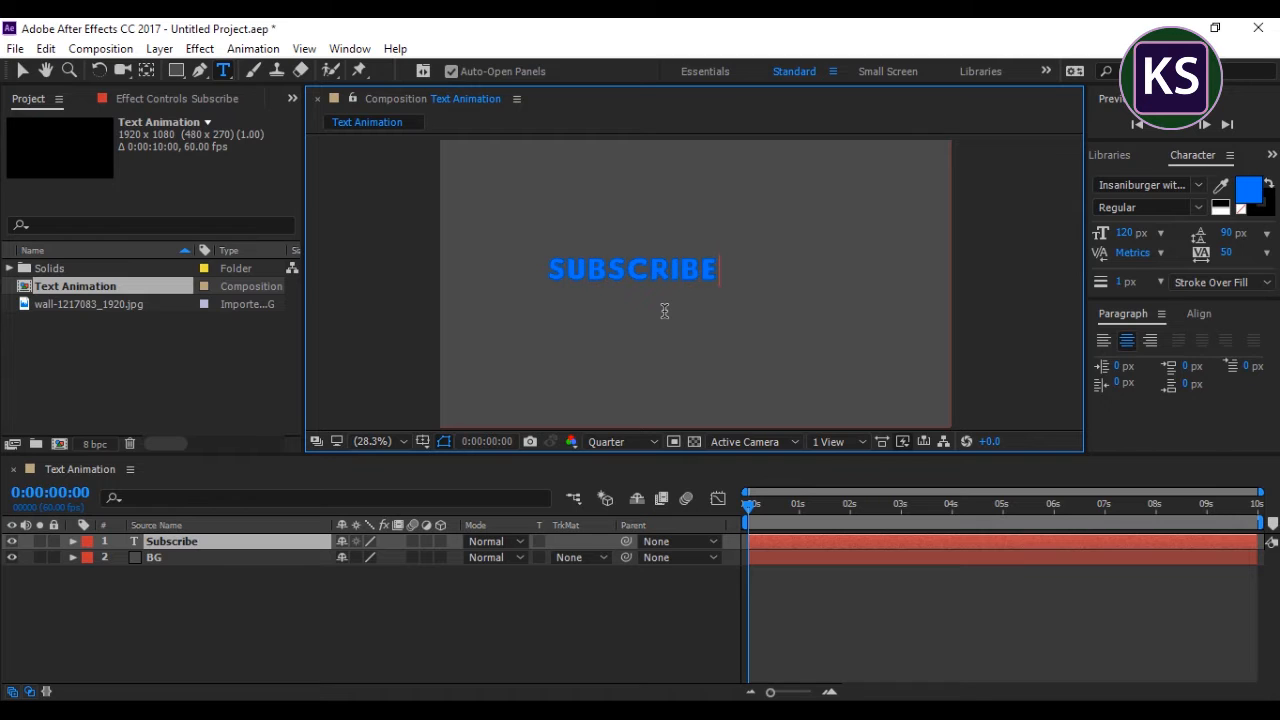
pyautogui.click(22, 71)
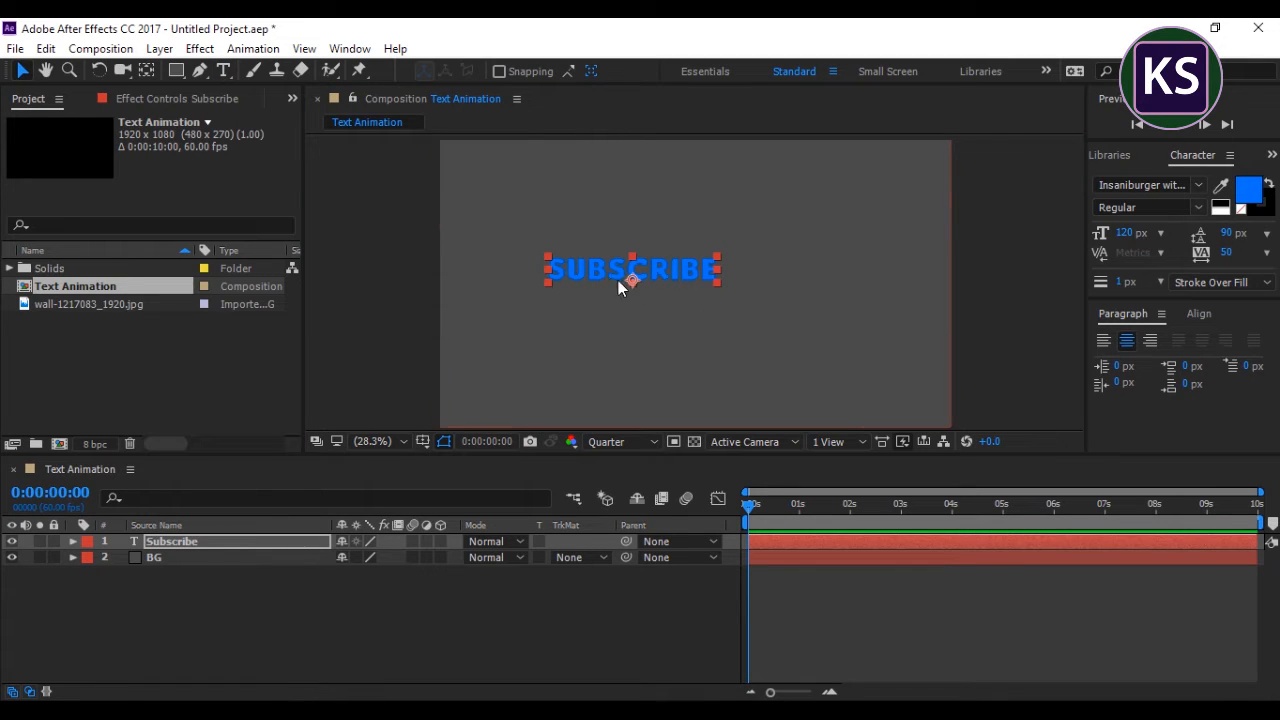
# Step: Centre the Subscribe text horizontally and vertically in the composition
pyautogui.click(1199, 314)
pyautogui.click(1139, 360)
pyautogui.click(1234, 360)
# Step: Change the Subscribe text's fill colour to a light grey, about BAB9B9
pyautogui.click(1249, 192)
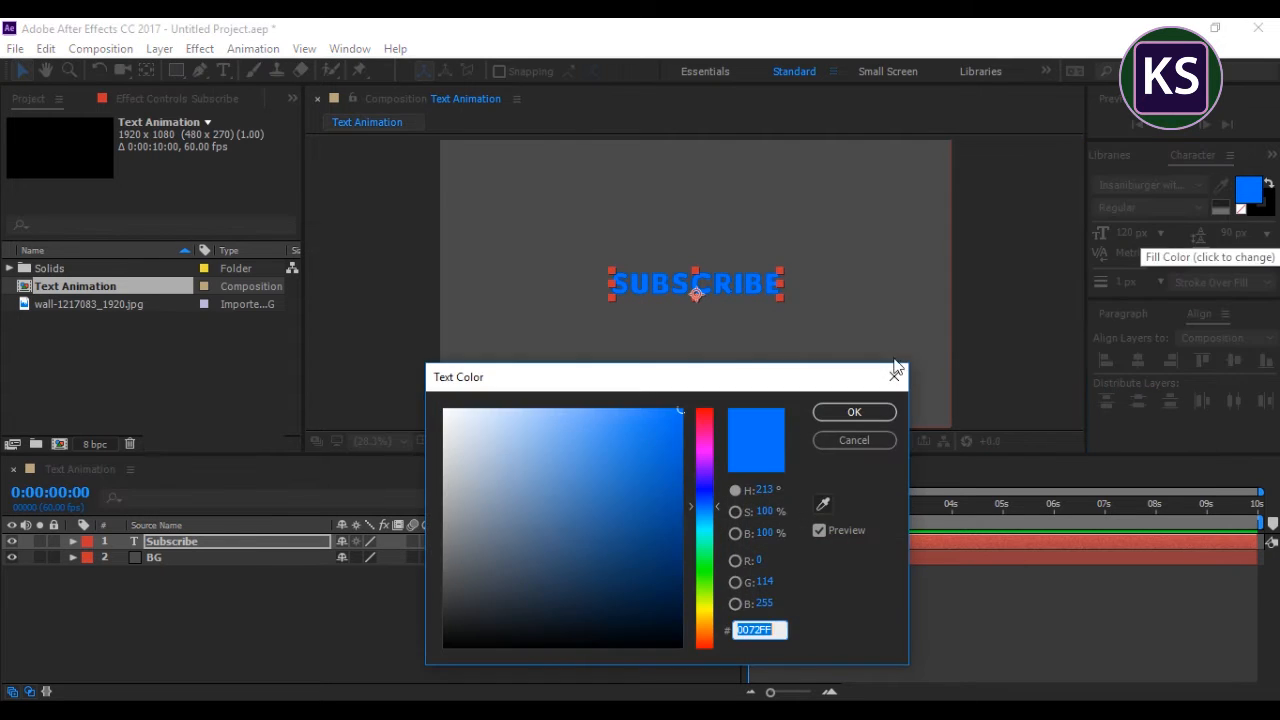
pyautogui.moveTo(712, 460); pyautogui.dragTo(712, 392)
pyautogui.moveTo(440, 535); pyautogui.dragTo(442, 470)
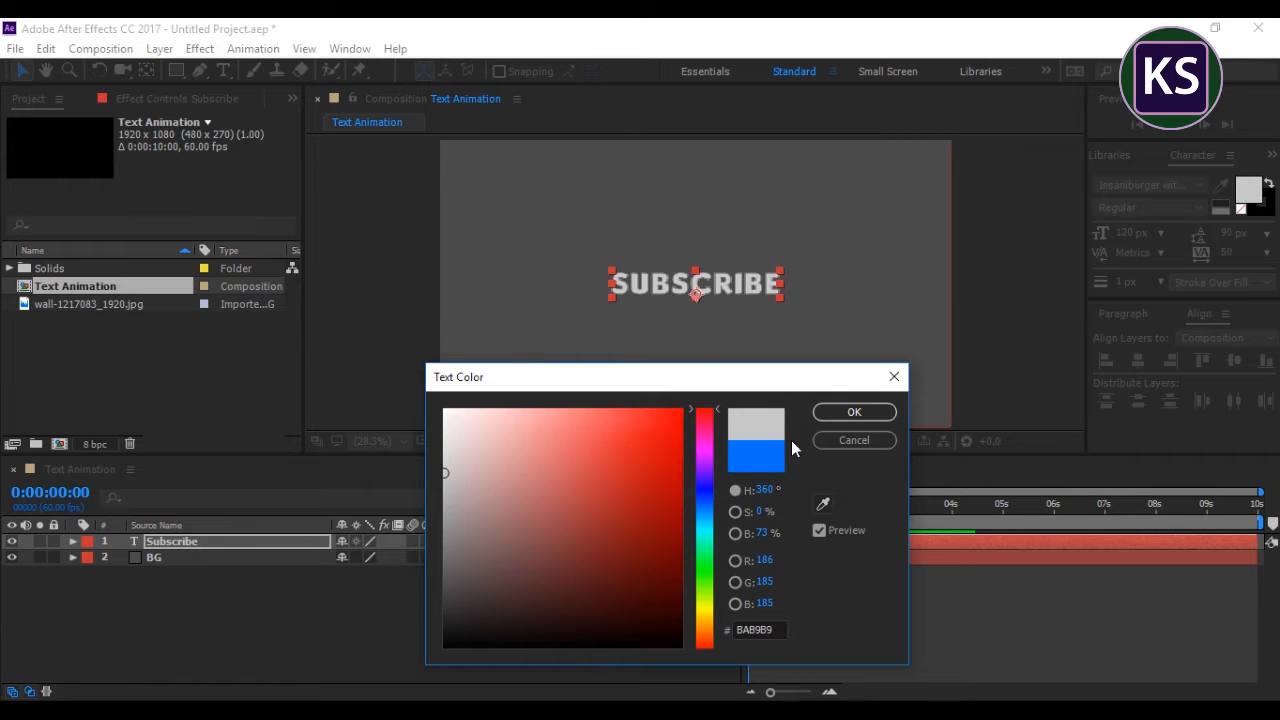
pyautogui.click(854, 412)
pyautogui.click(530, 588)
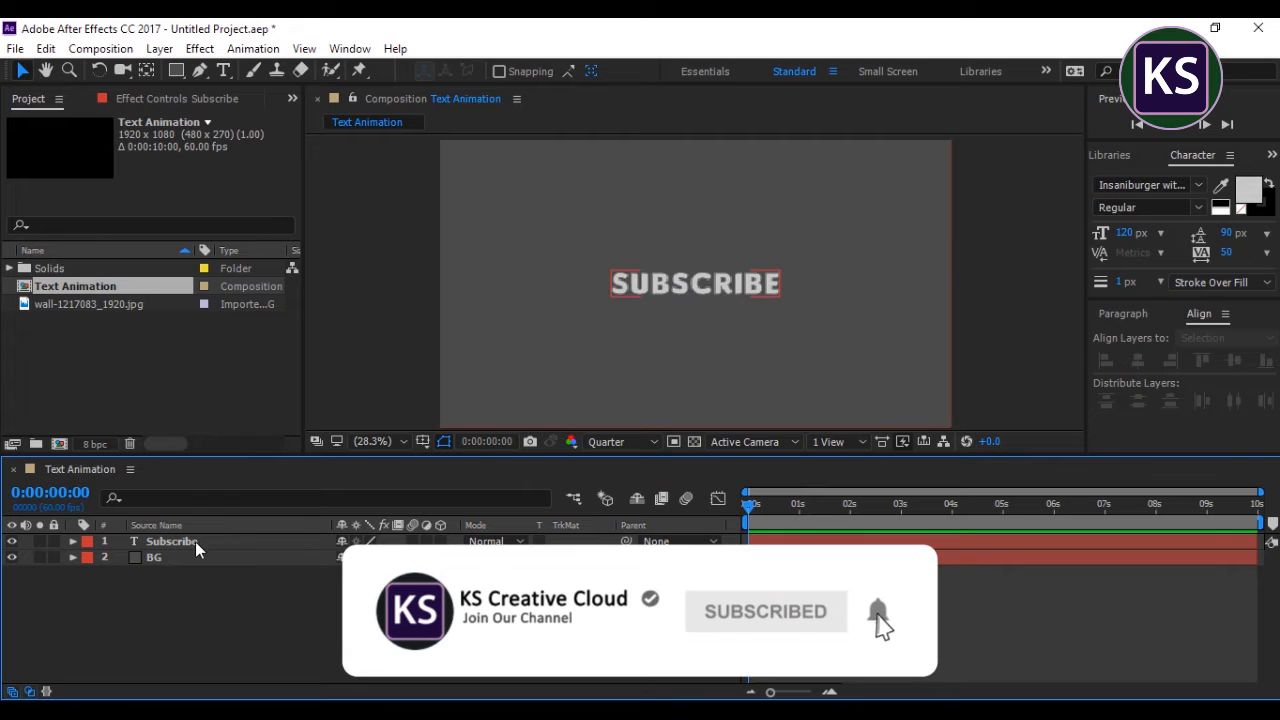
# Step: Add a text animator with Scale and Rotation properties to the Subscribe layer
pyautogui.click(72, 541)
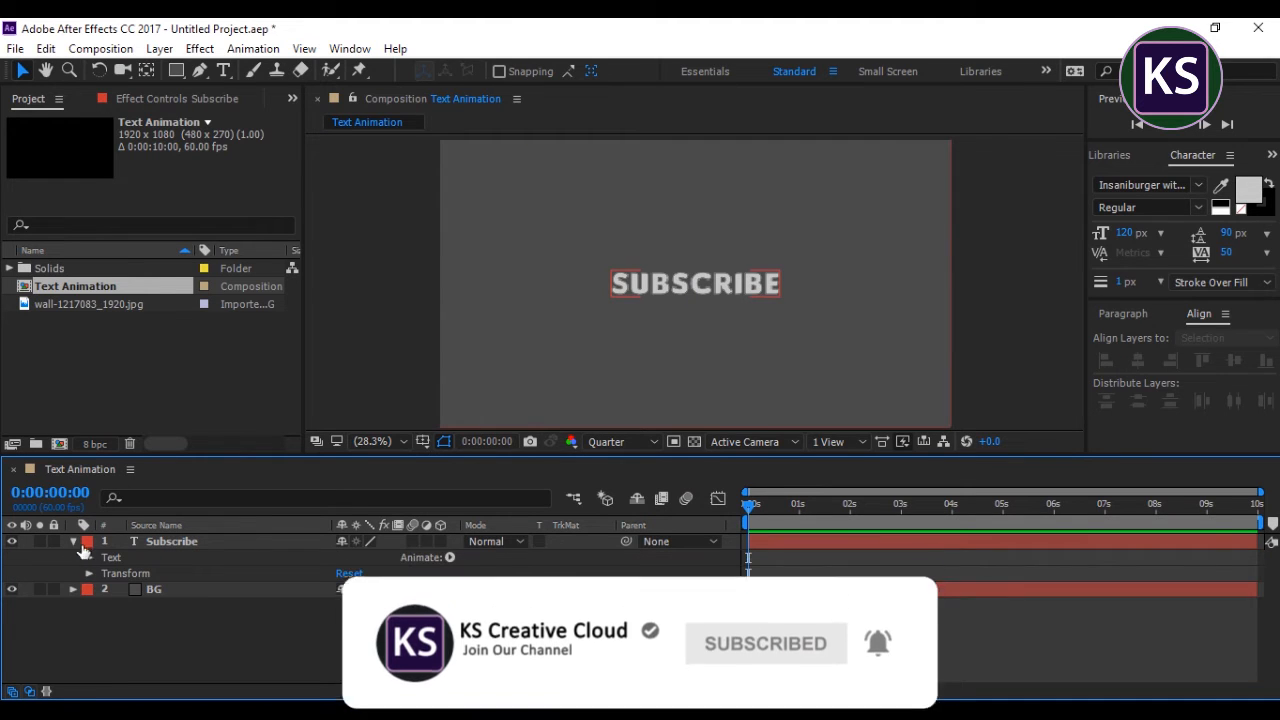
pyautogui.click(449, 558)
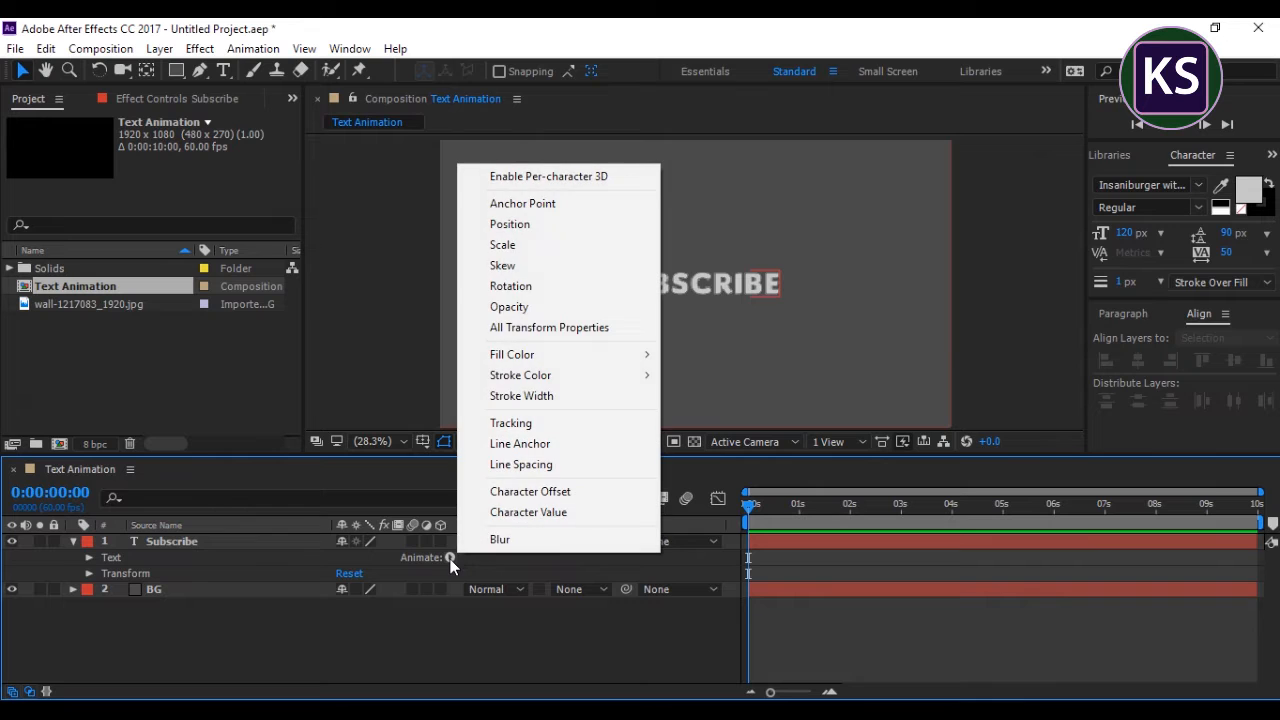
pyautogui.click(503, 245)
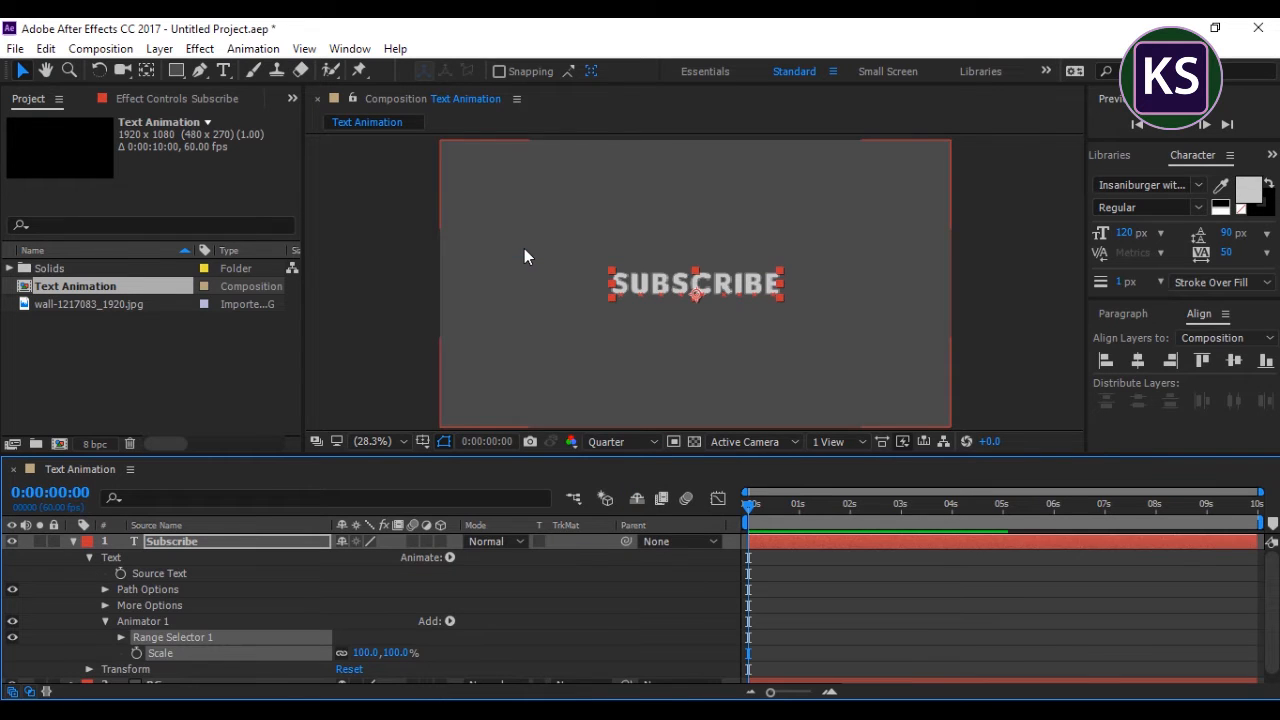
pyautogui.click(449, 622)
pyautogui.moveTo(470, 630)
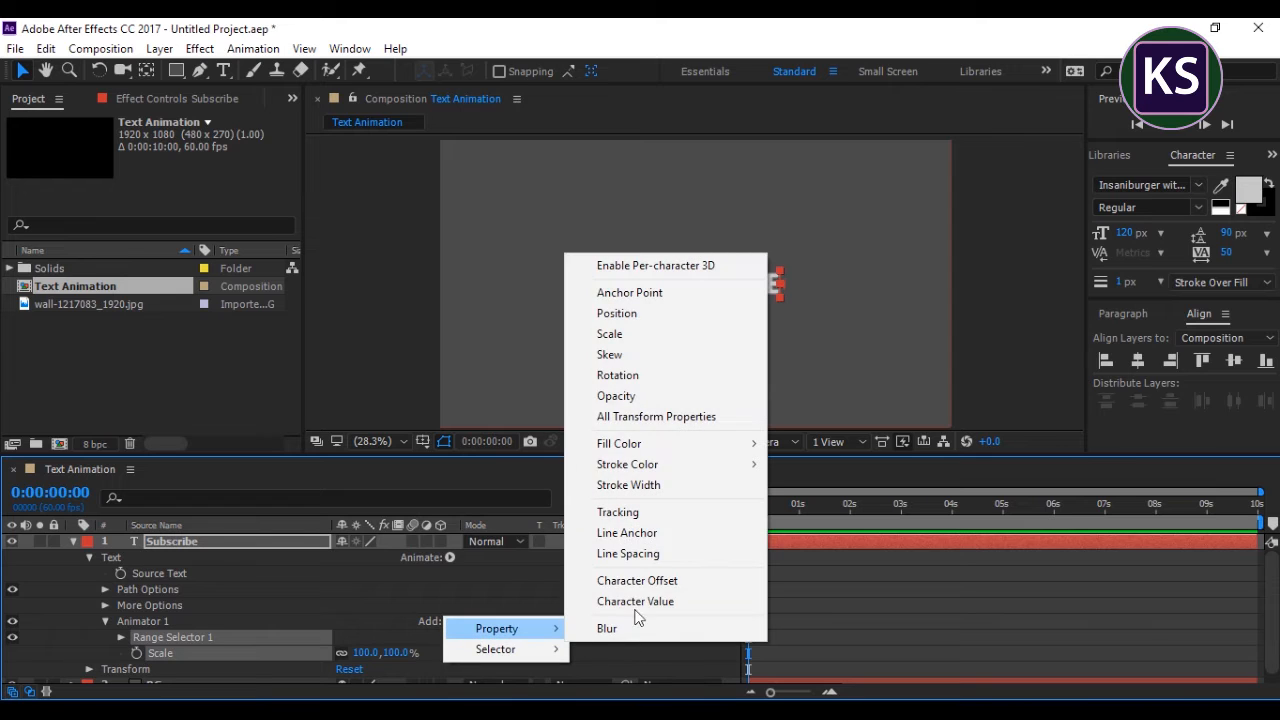
pyautogui.click(618, 376)
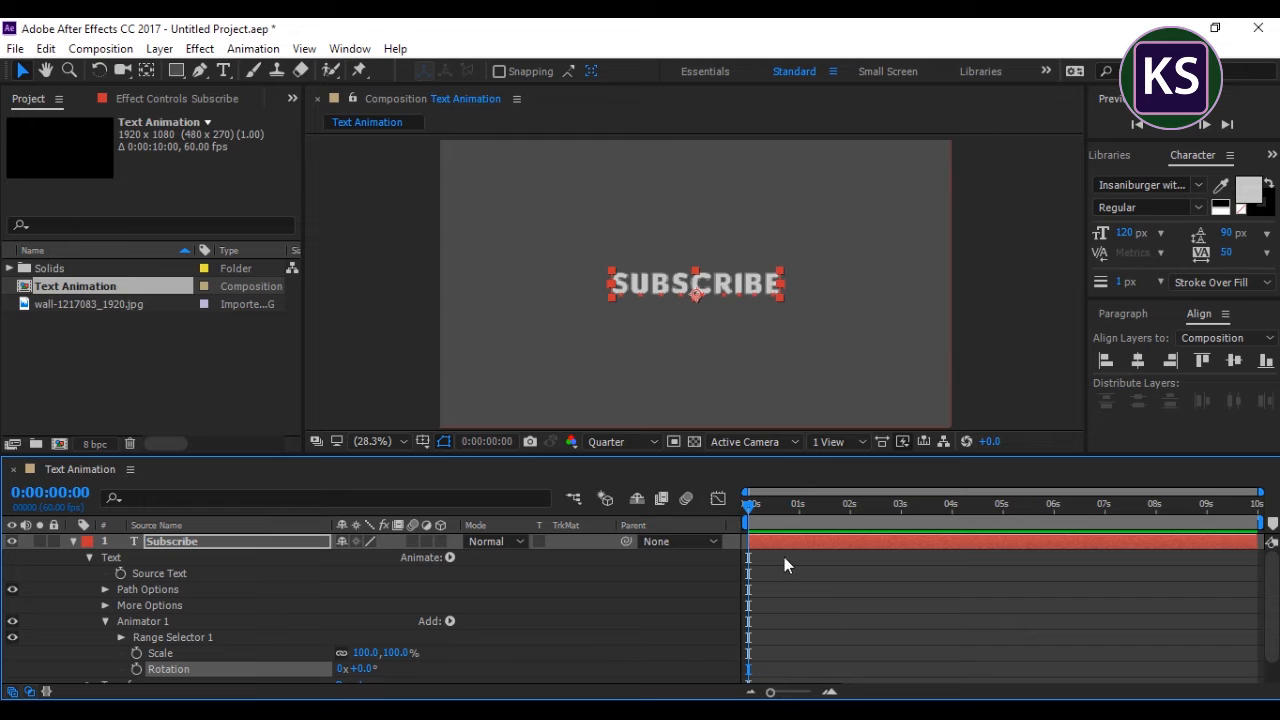
# Step: Go to time 0:00:01:00 and set the first keyframes for the animator's Scale and Rotation
pyautogui.click(502, 447)
pyautogui.click(560, 352)
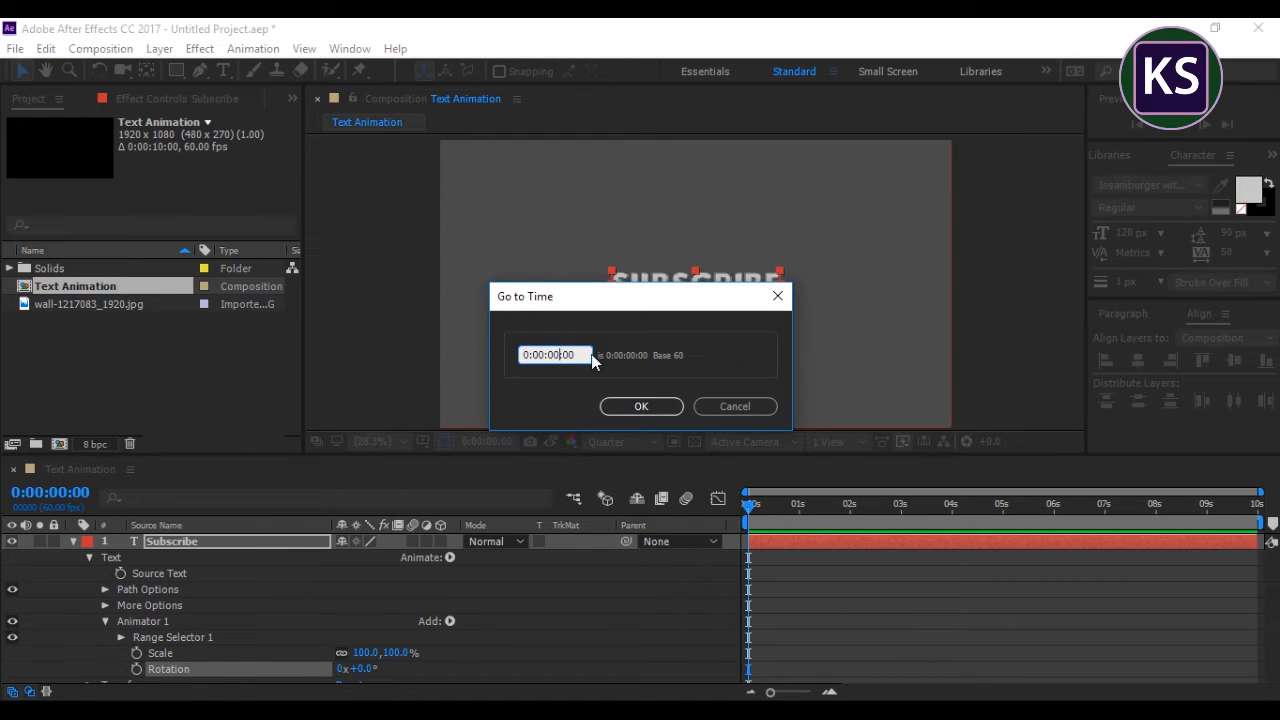
pyautogui.write('1')
pyautogui.click(638, 412)
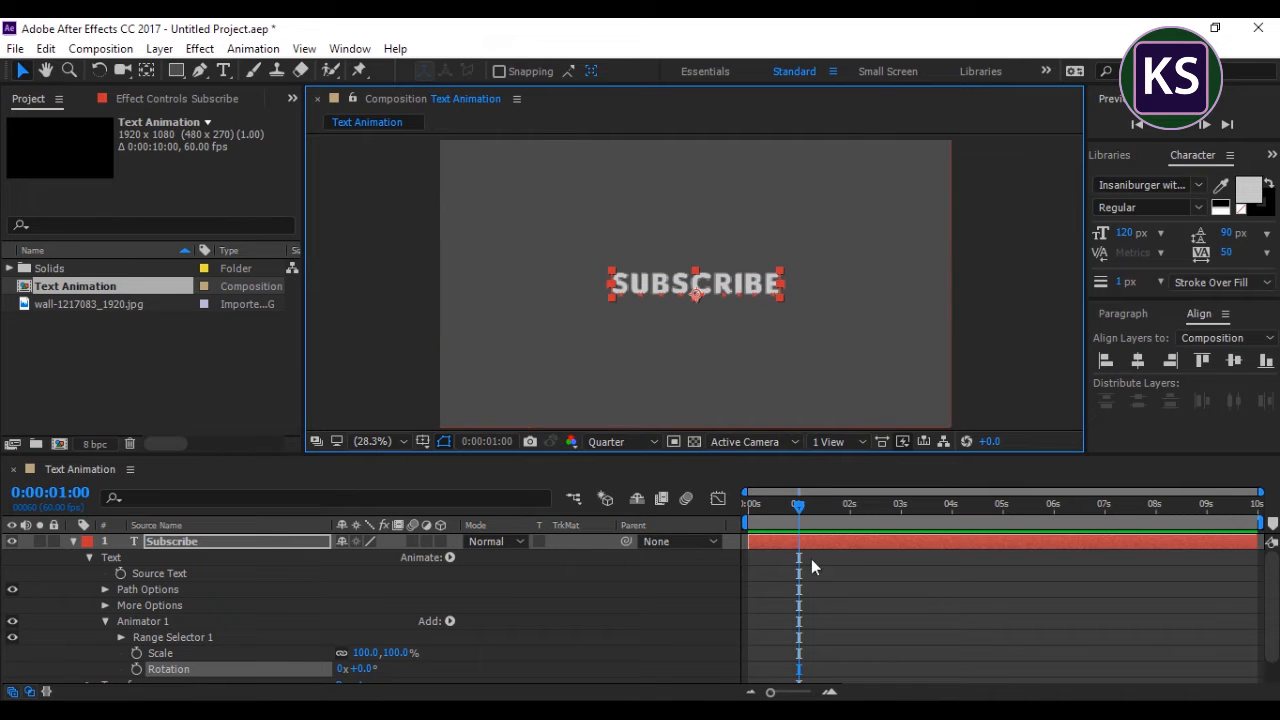
pyautogui.click(136, 652)
pyautogui.click(136, 669)
# Step: At time 0, keyframe the animator's Scale at 0% and Rotation at 180°, and play back the animation
pyautogui.moveTo(797, 512); pyautogui.dragTo(690, 521)
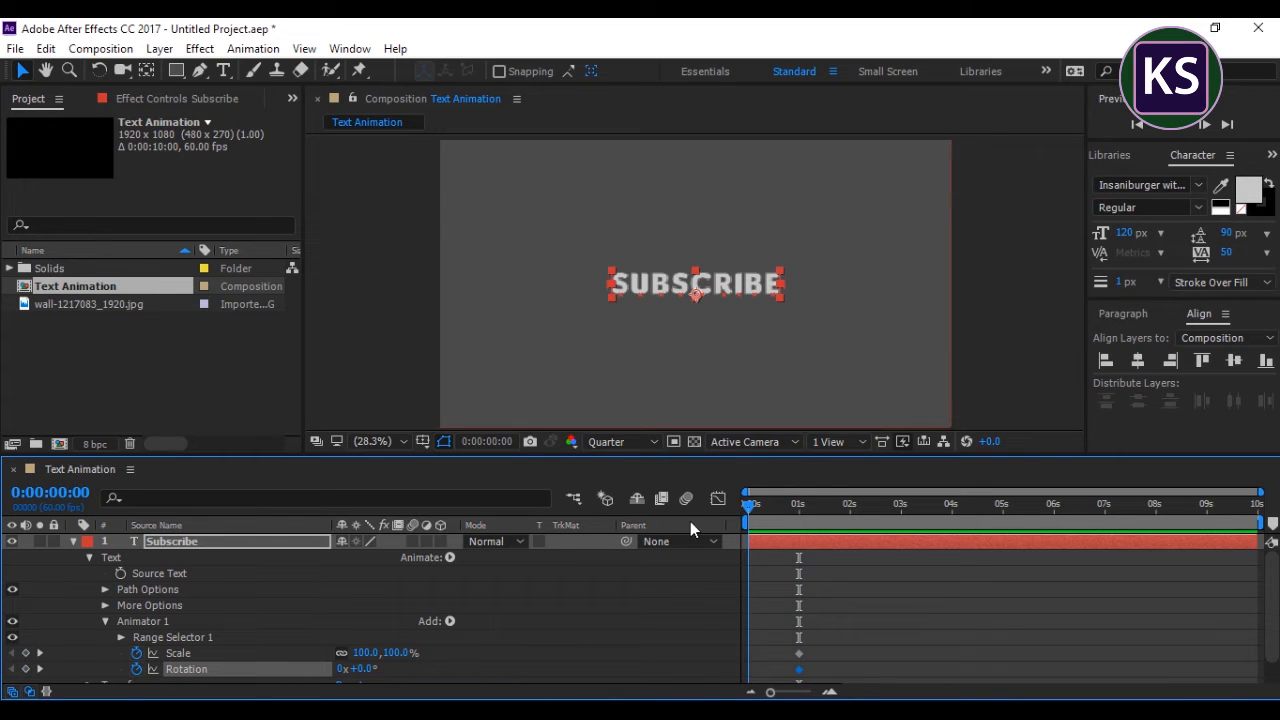
pyautogui.click(397, 653)
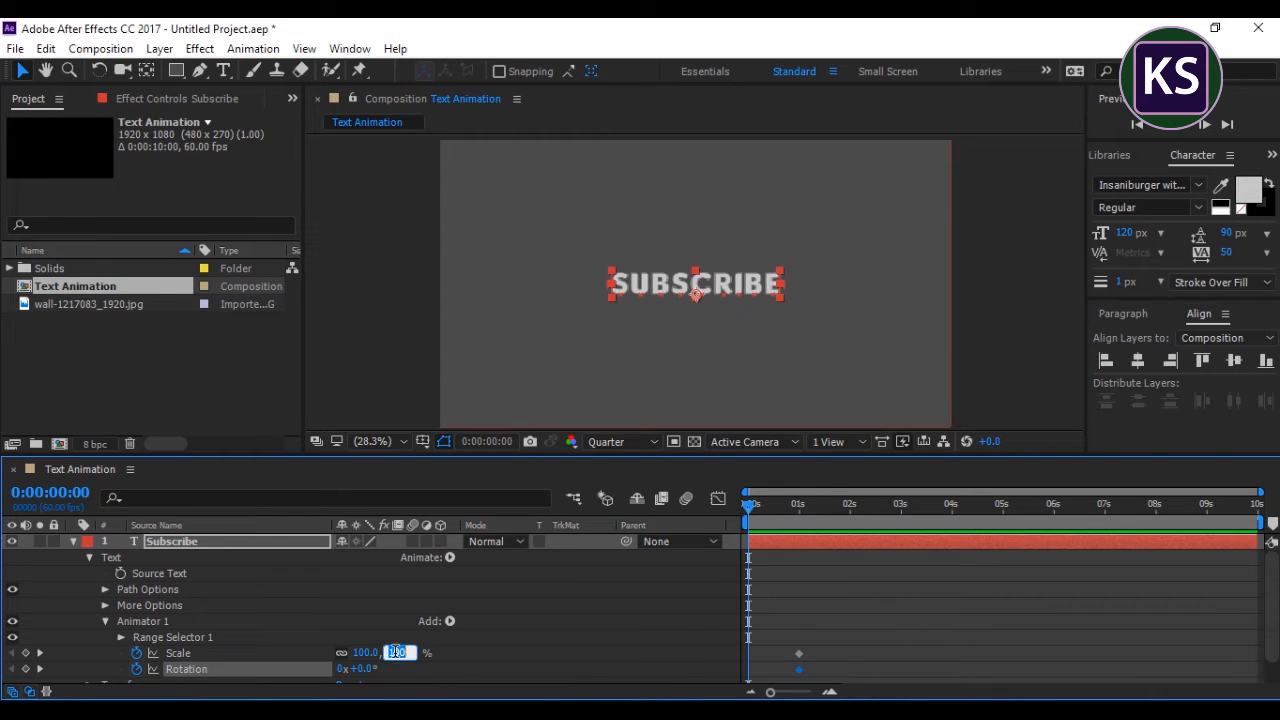
pyautogui.write('0')
pyautogui.press('Return')
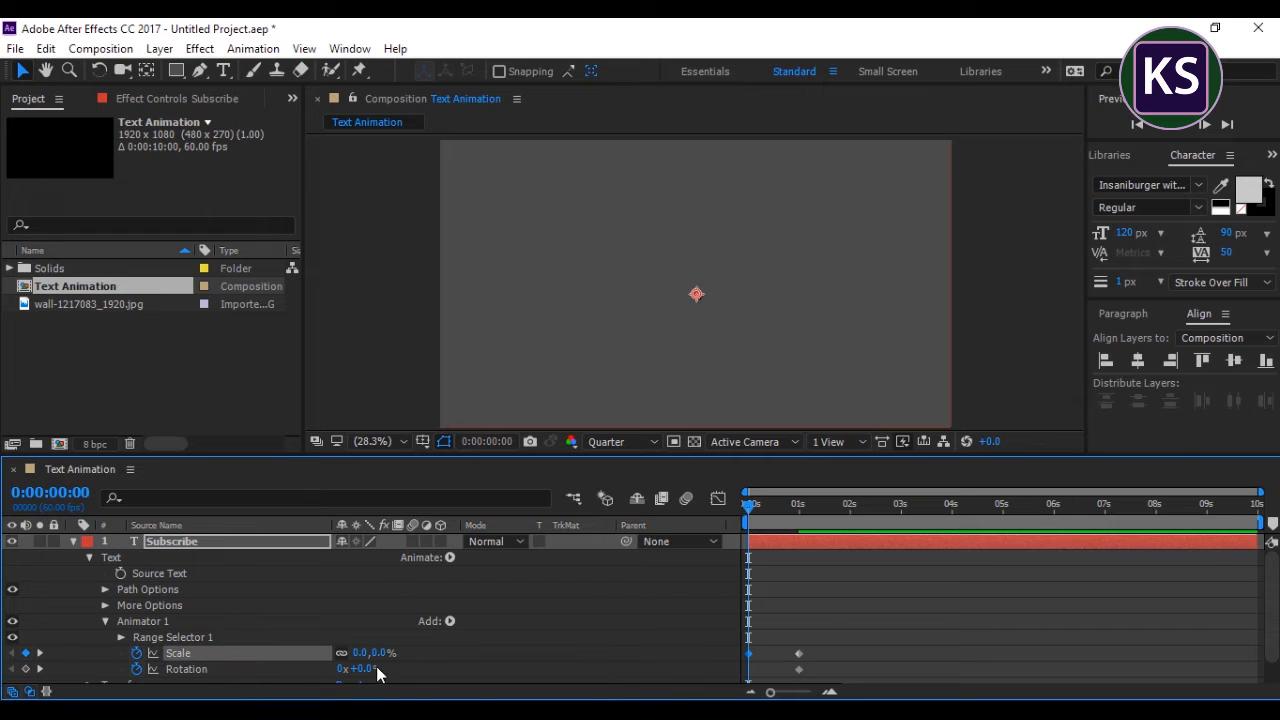
pyautogui.click(366, 668)
pyautogui.write('180')
pyautogui.press('Return')
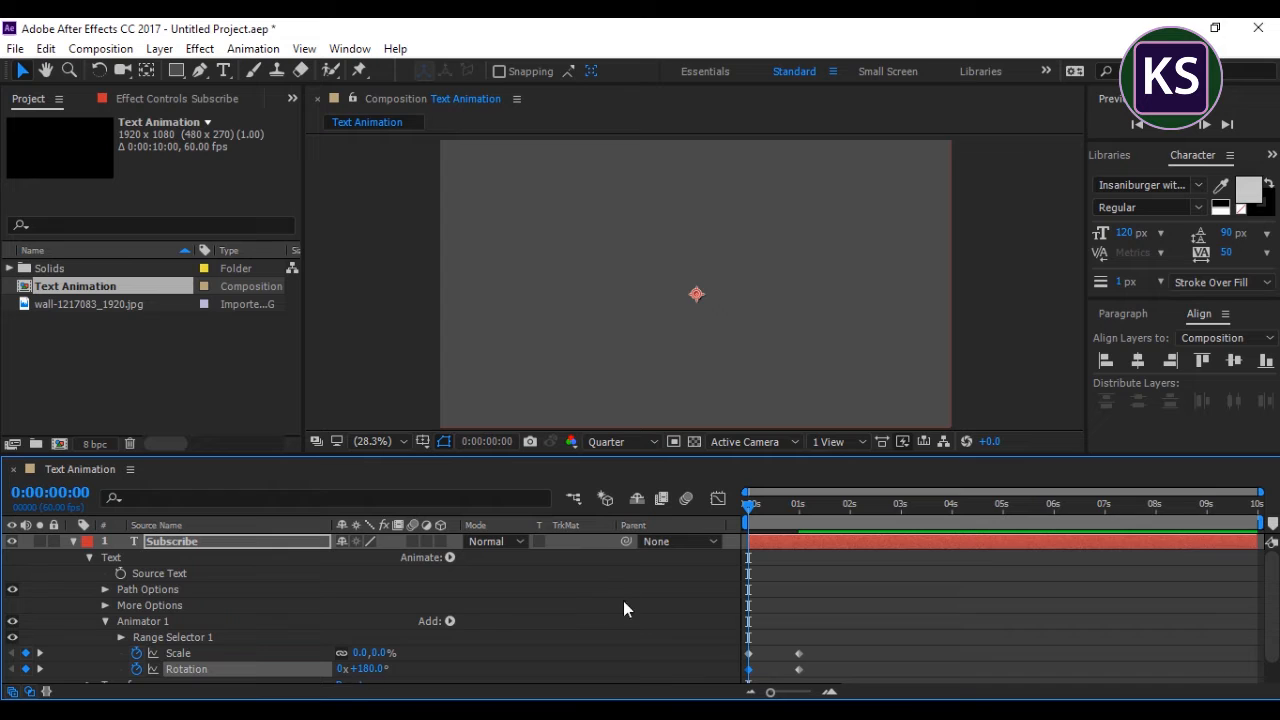
pyautogui.press('space')
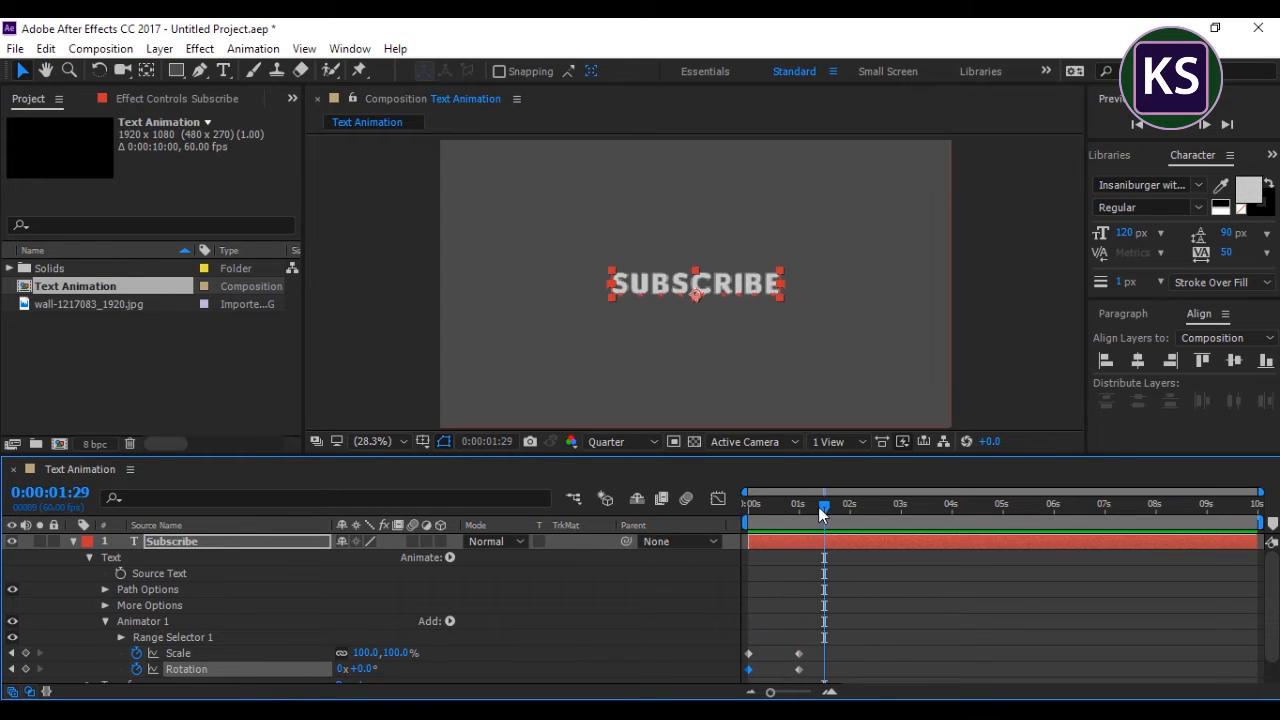
pyautogui.press('space')
# Step: Apply Easy Ease to all Scale and Rotation keyframes of the text animator
pyautogui.scroll(-1, 815, 618)
pyautogui.moveTo(826, 642); pyautogui.dragTo(727, 609)
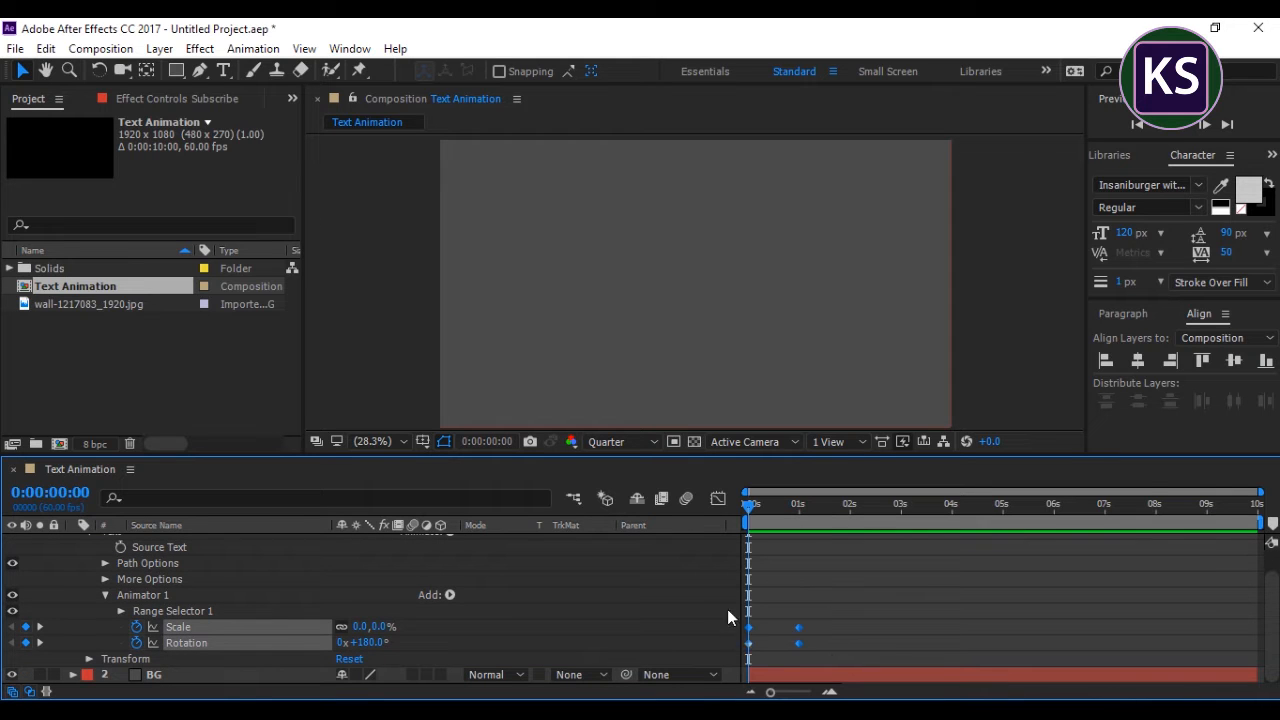
pyautogui.rightClick(796, 627)
pyautogui.moveTo(852, 620)
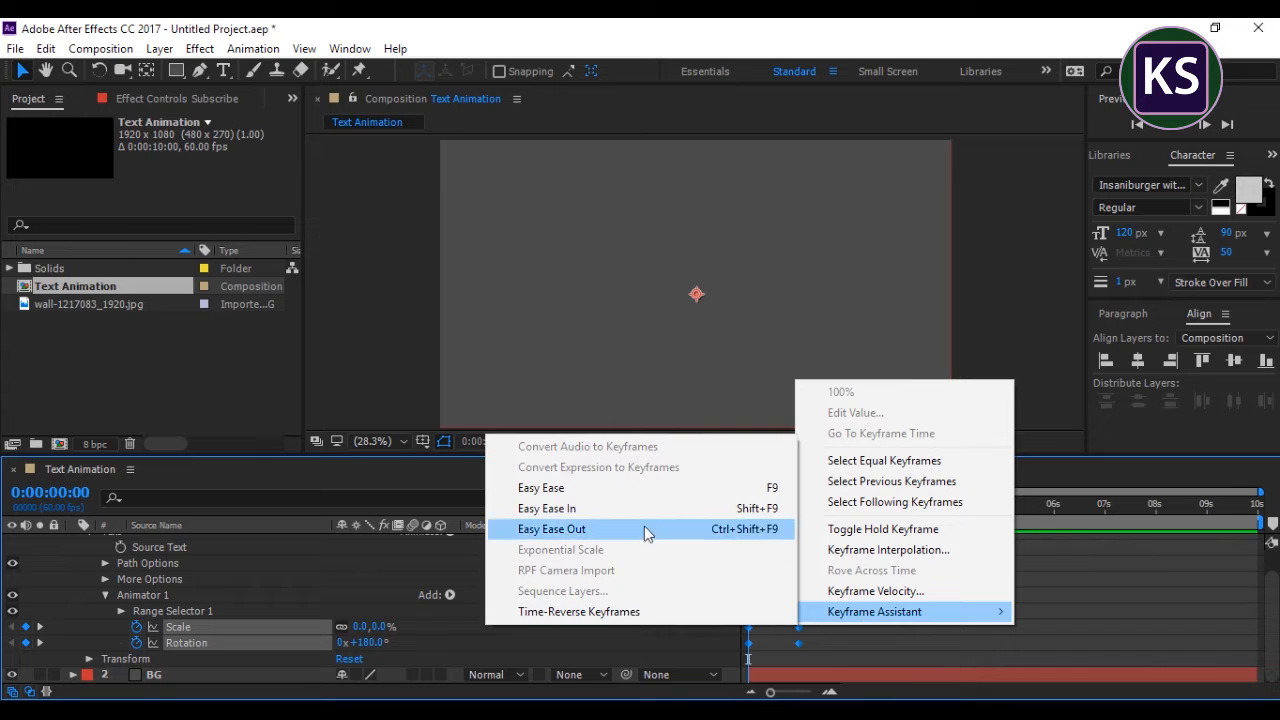
pyautogui.click(636, 490)
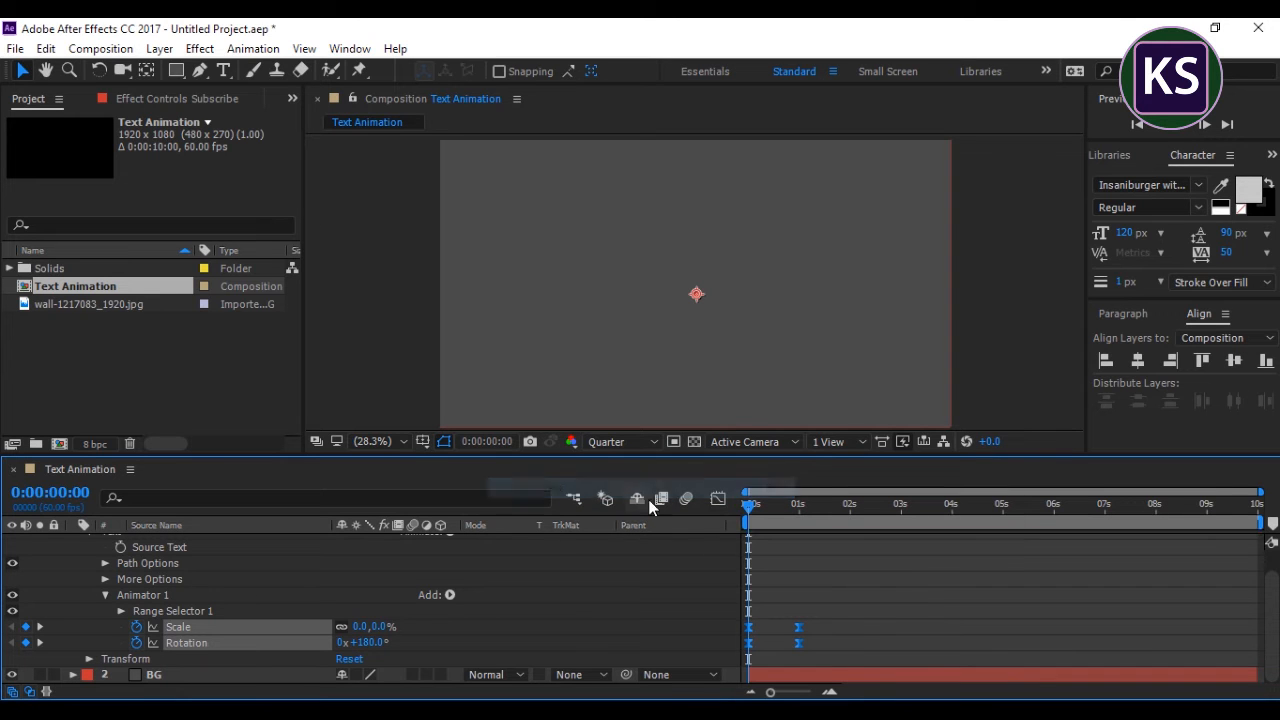
# Step: Reshape the easing curves of the Scale and Rotation keyframes in the Graph Editor and preview the motion
pyautogui.click(717, 497)
pyautogui.moveTo(770, 692); pyautogui.dragTo(800, 692)
pyautogui.moveTo(1033, 559); pyautogui.dragTo(896, 585)
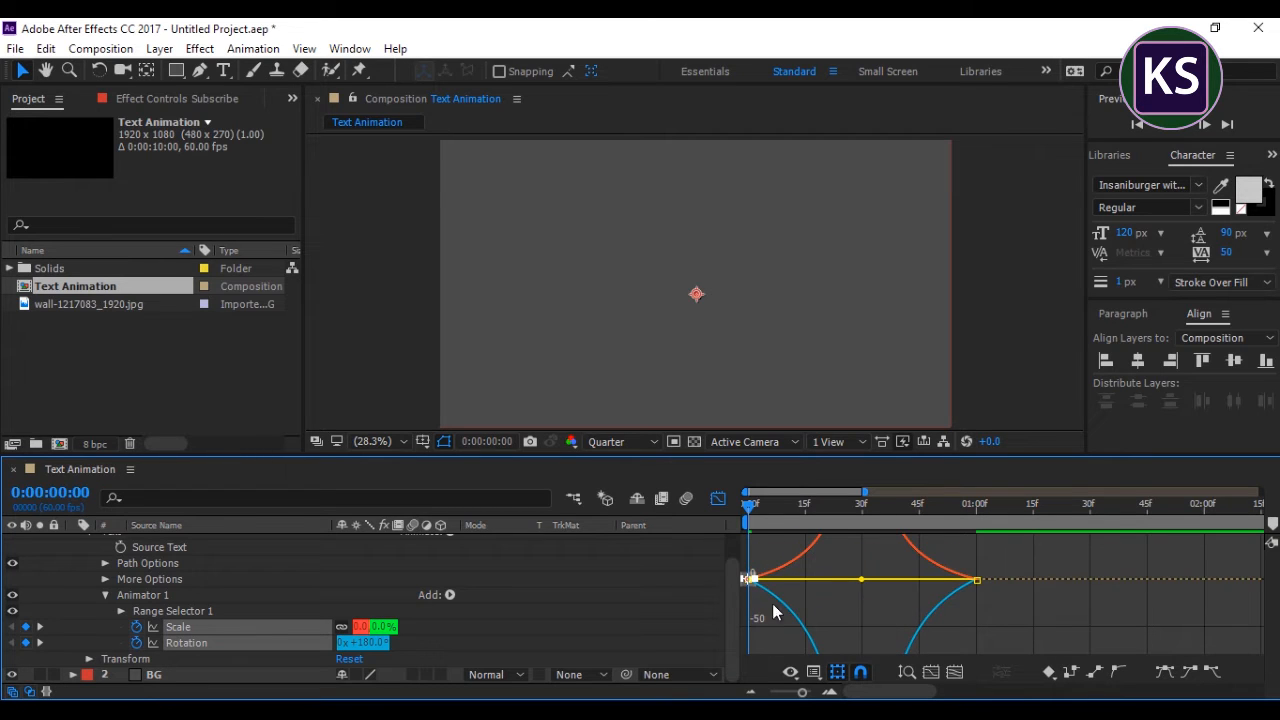
pyautogui.hotkey('shift', 'F3')
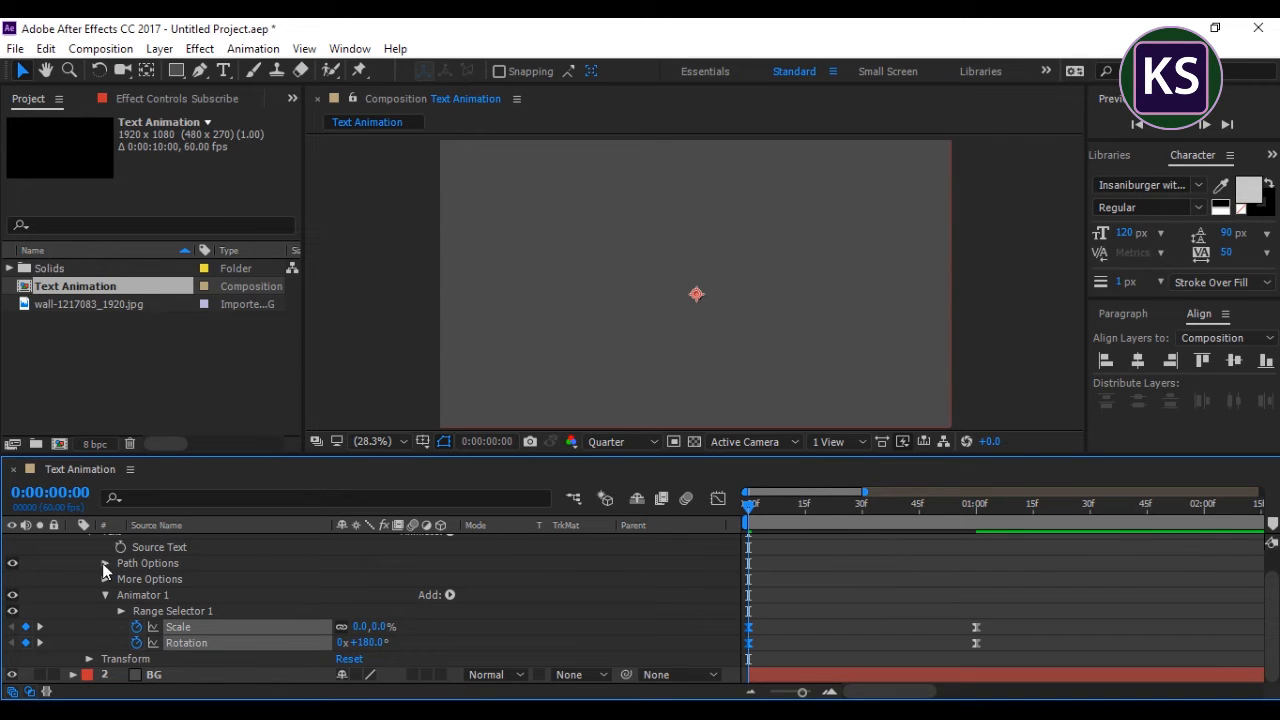
pyautogui.press('space')
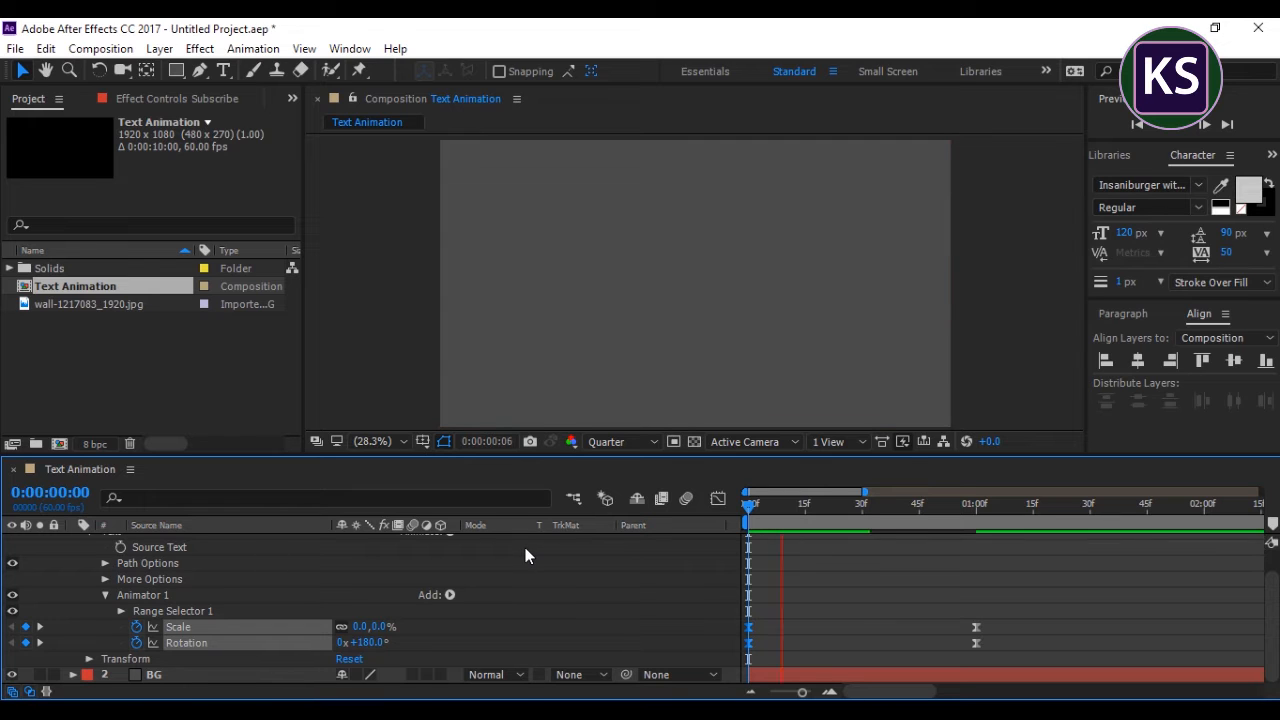
pyautogui.click(1015, 513)
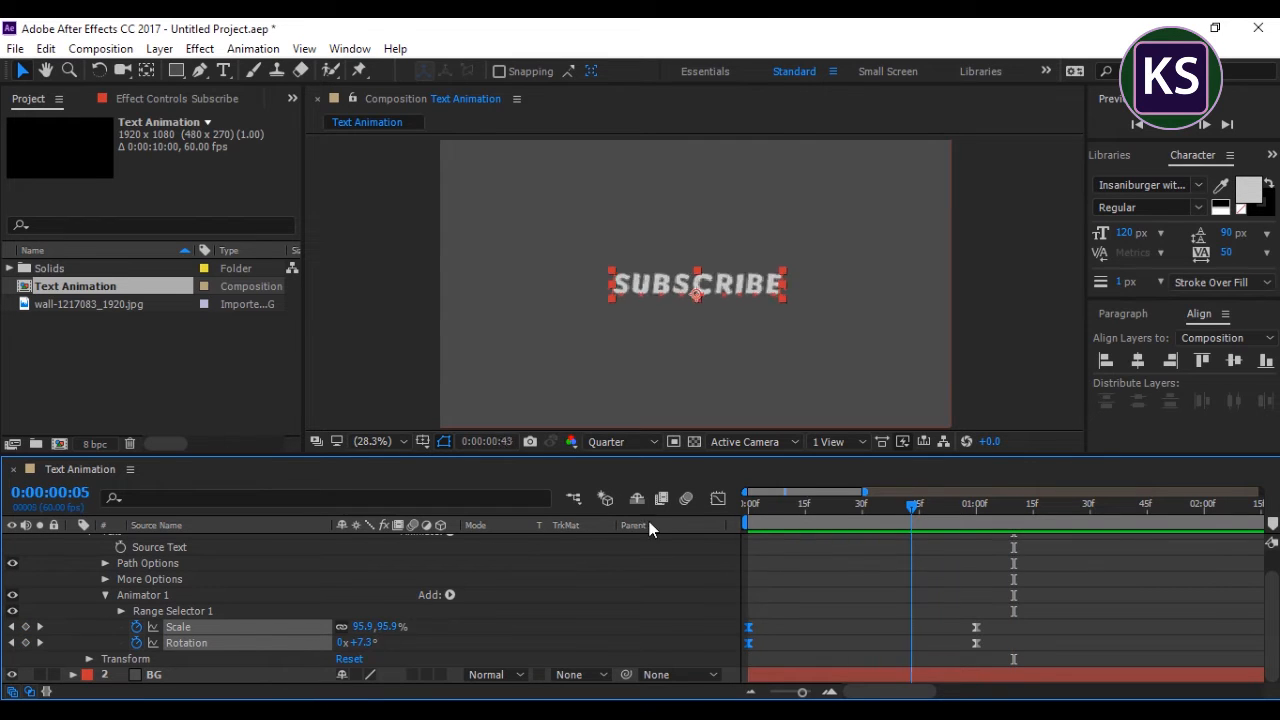
pyautogui.press('Home')
# Step: Collapse the Subscribe layer's properties, play back the animation with the whole composition in view, and return to time 0
pyautogui.scroll(1, 110, 563)
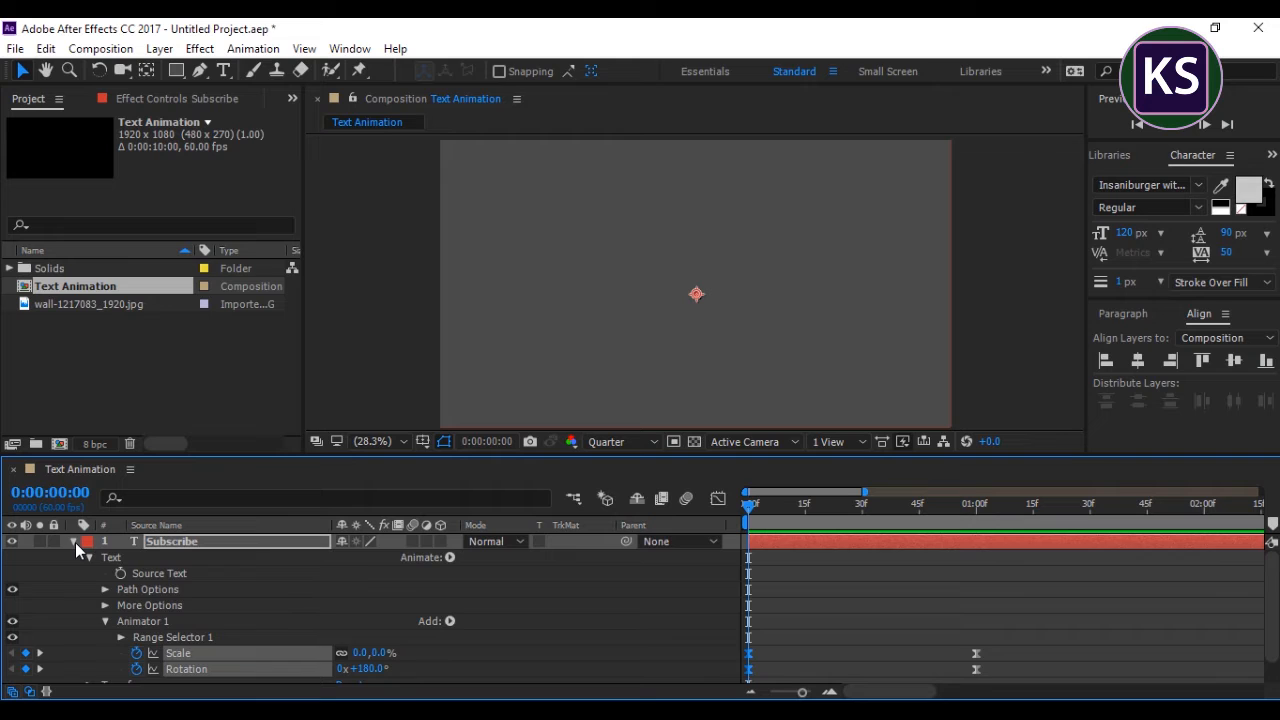
pyautogui.click(73, 541)
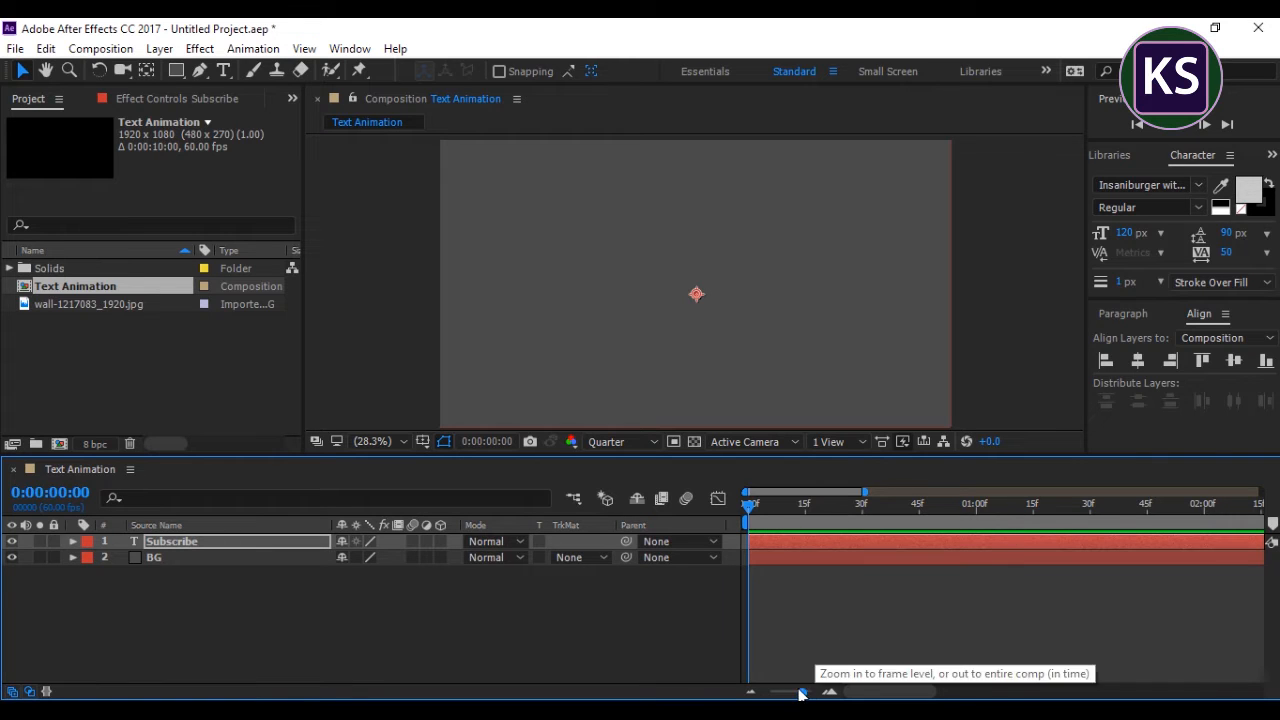
pyautogui.moveTo(801, 691); pyautogui.dragTo(709, 692)
pyautogui.press('space')
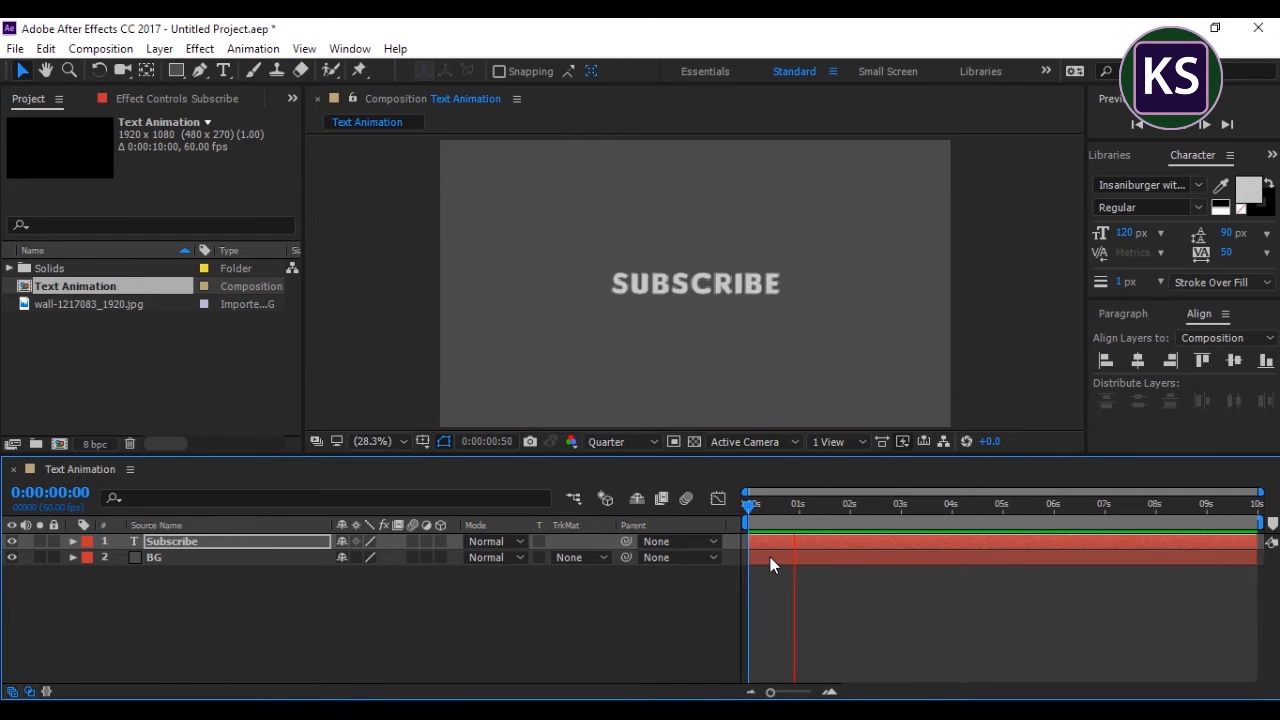
pyautogui.press('space')
pyautogui.moveTo(811, 506); pyautogui.dragTo(666, 522)
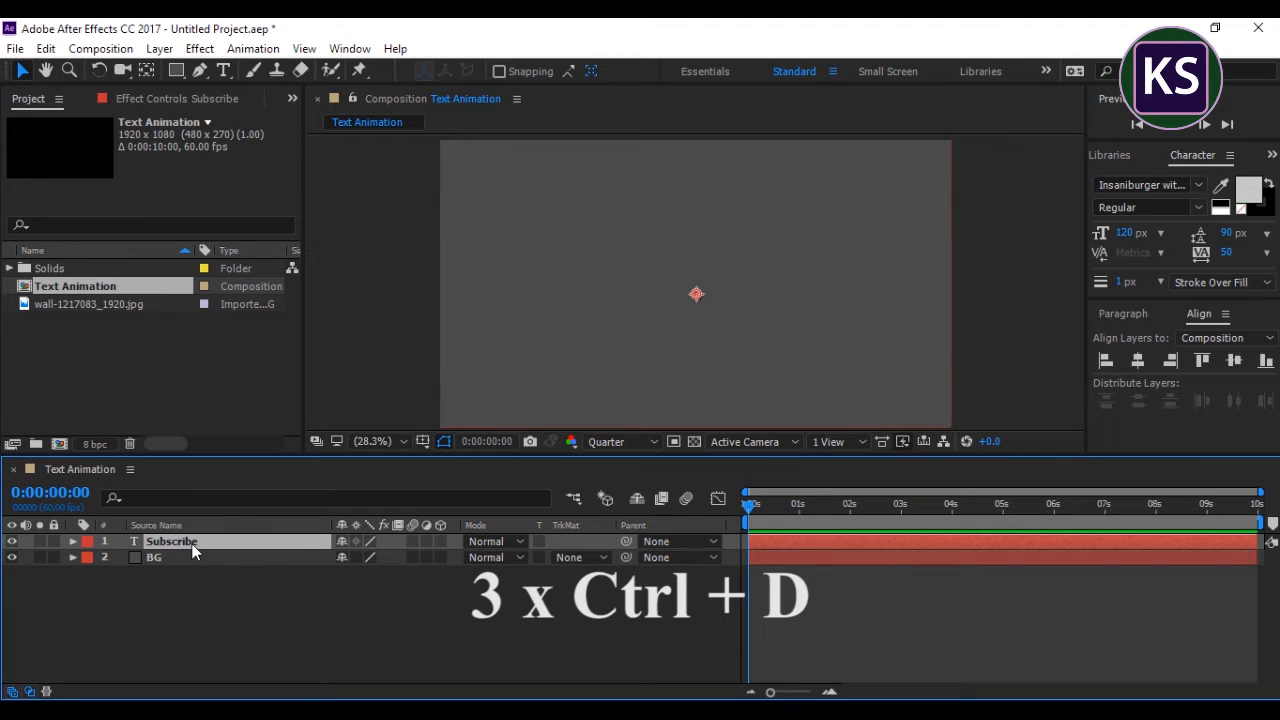
# Step: Duplicate the Subscribe text layer three times
pyautogui.hotkey('ctrl', 'd')
pyautogui.hotkey('ctrl', 'd')
pyautogui.hotkey('ctrl', 'd')
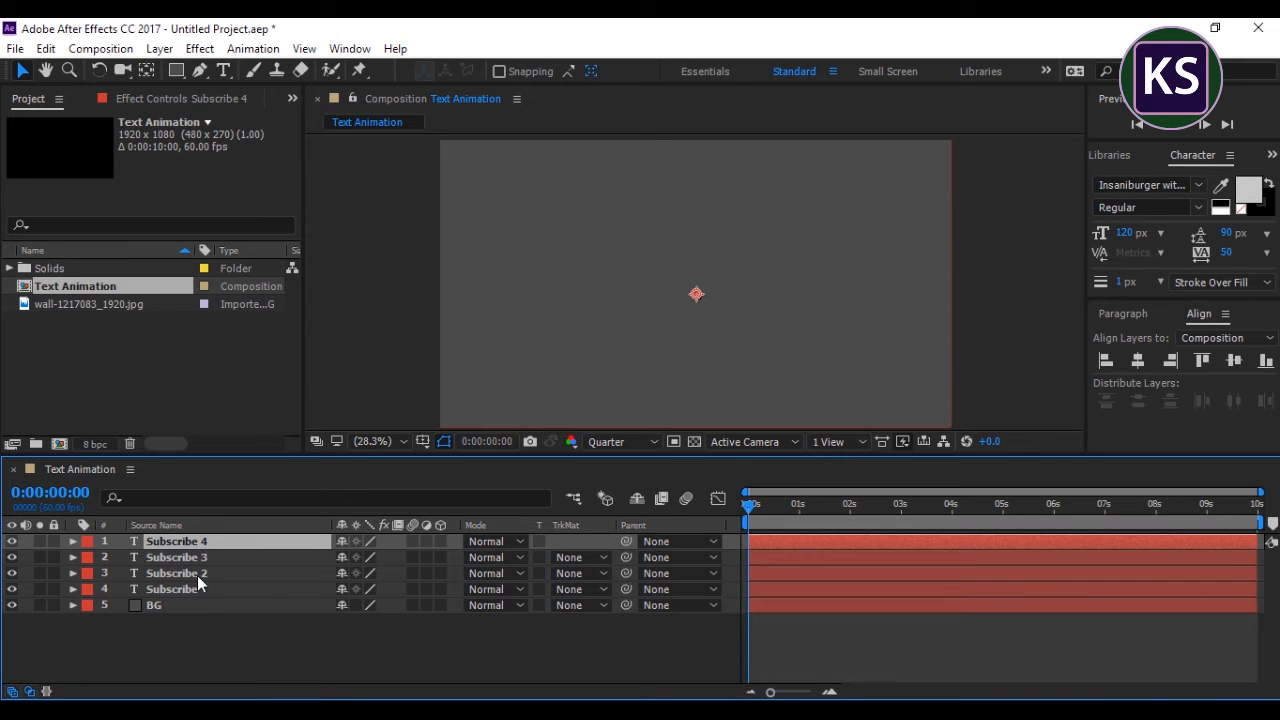
# Step: Set the text fill colour of the original Subscribe layer to red, FF1818
pyautogui.click(199, 587)
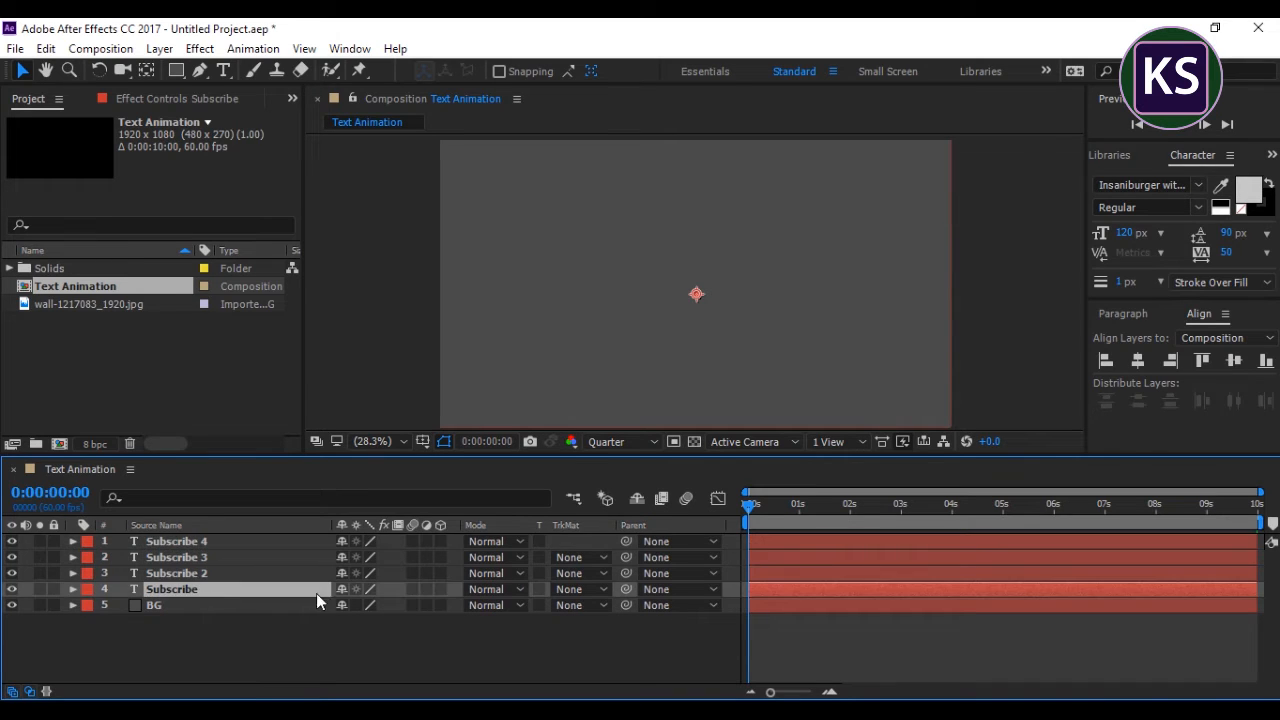
pyautogui.click(1250, 190)
pyautogui.moveTo(573, 436); pyautogui.dragTo(660, 408)
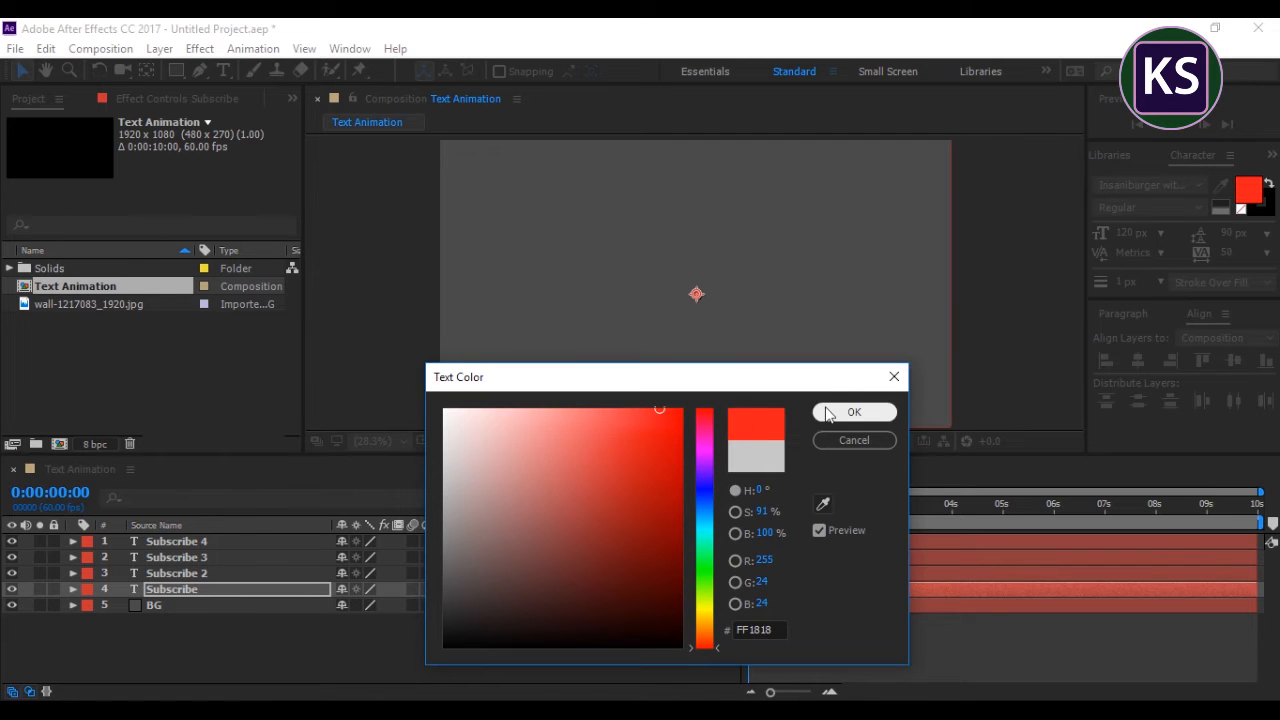
pyautogui.click(826, 412)
# Step: Set the text fill colour of the Subscribe 2 layer to yellow, FFE400
pyautogui.click(200, 570)
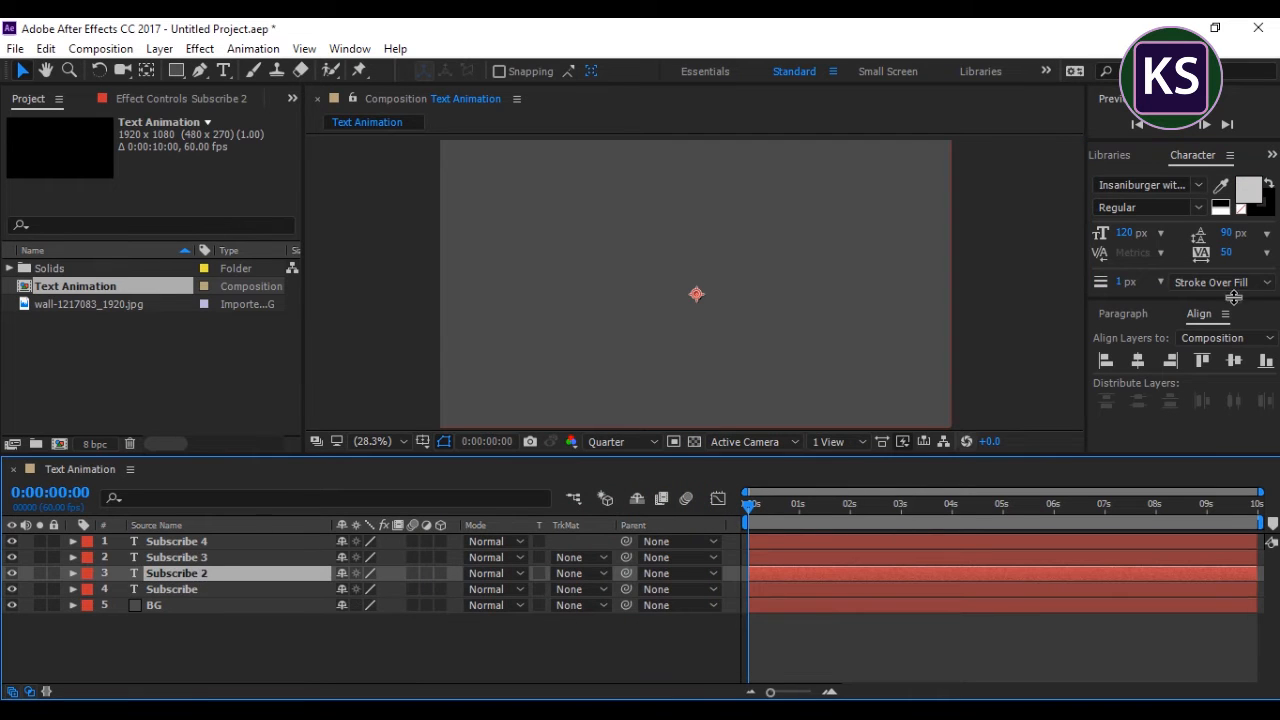
pyautogui.click(1248, 190)
pyautogui.click(709, 610)
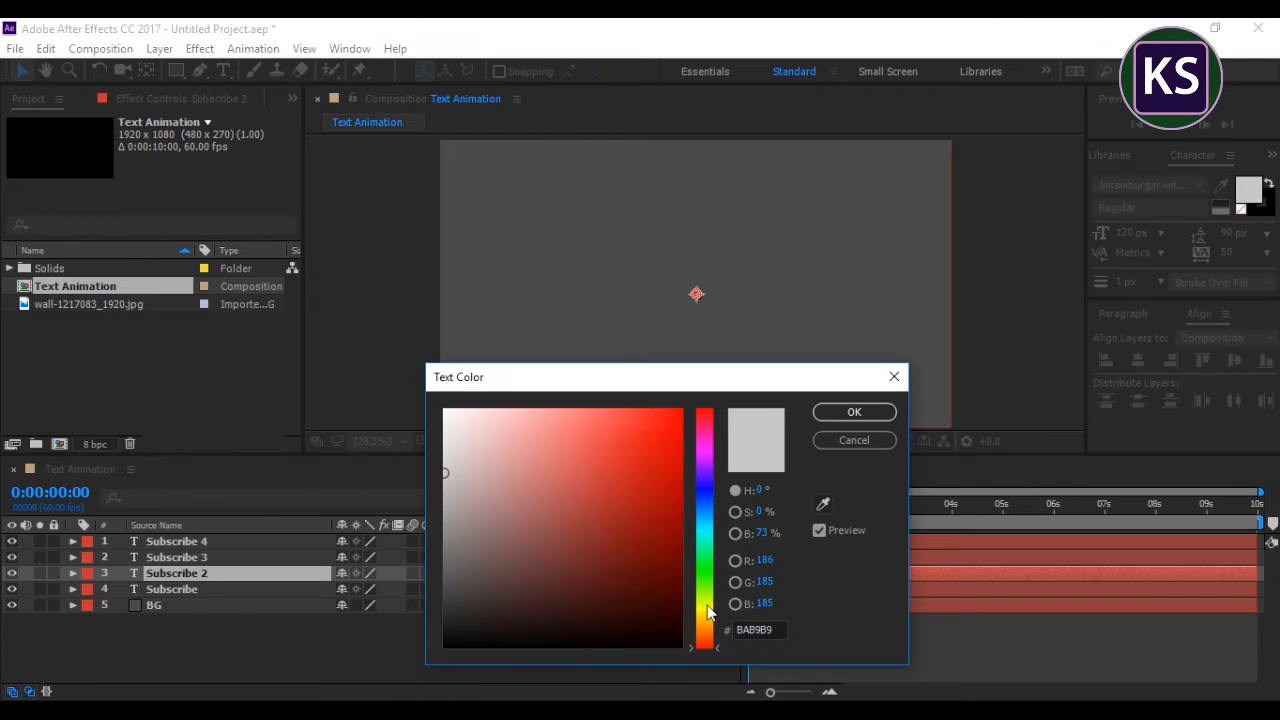
pyautogui.click(684, 433)
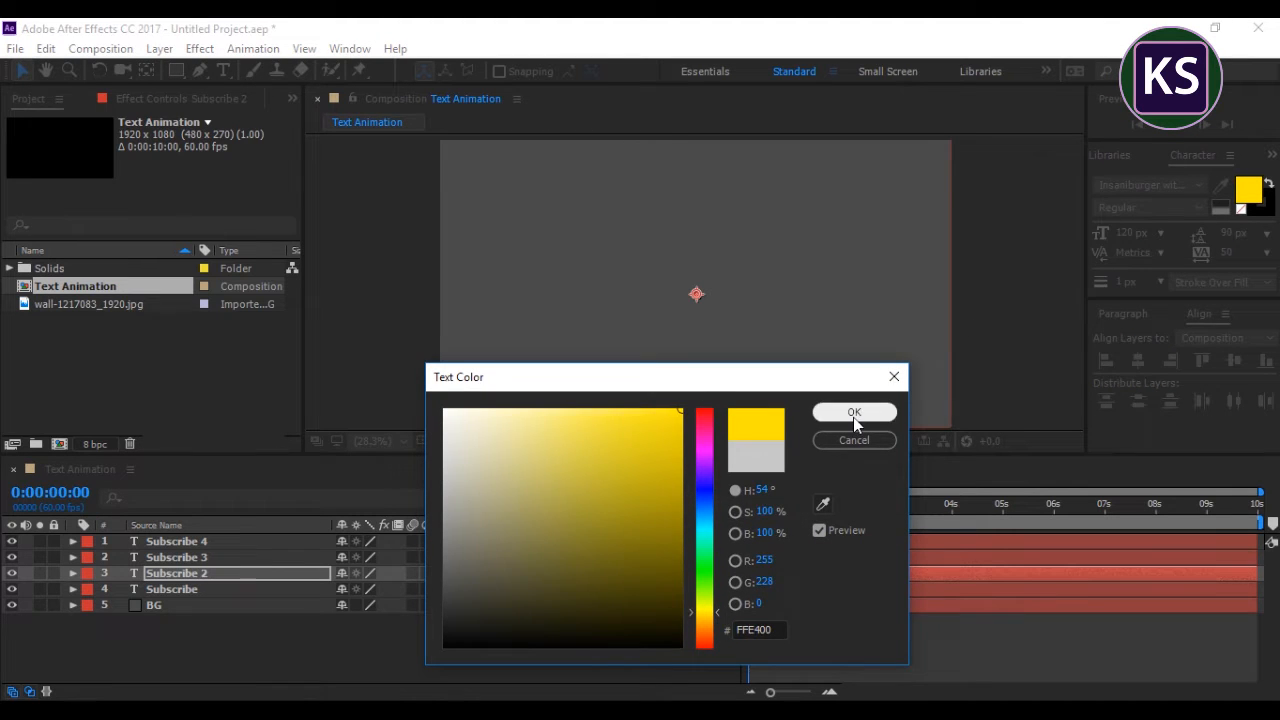
pyautogui.click(853, 417)
# Step: Set the text fill colour of the Subscribe 3 layer to blue, 0078FF
pyautogui.click(173, 556)
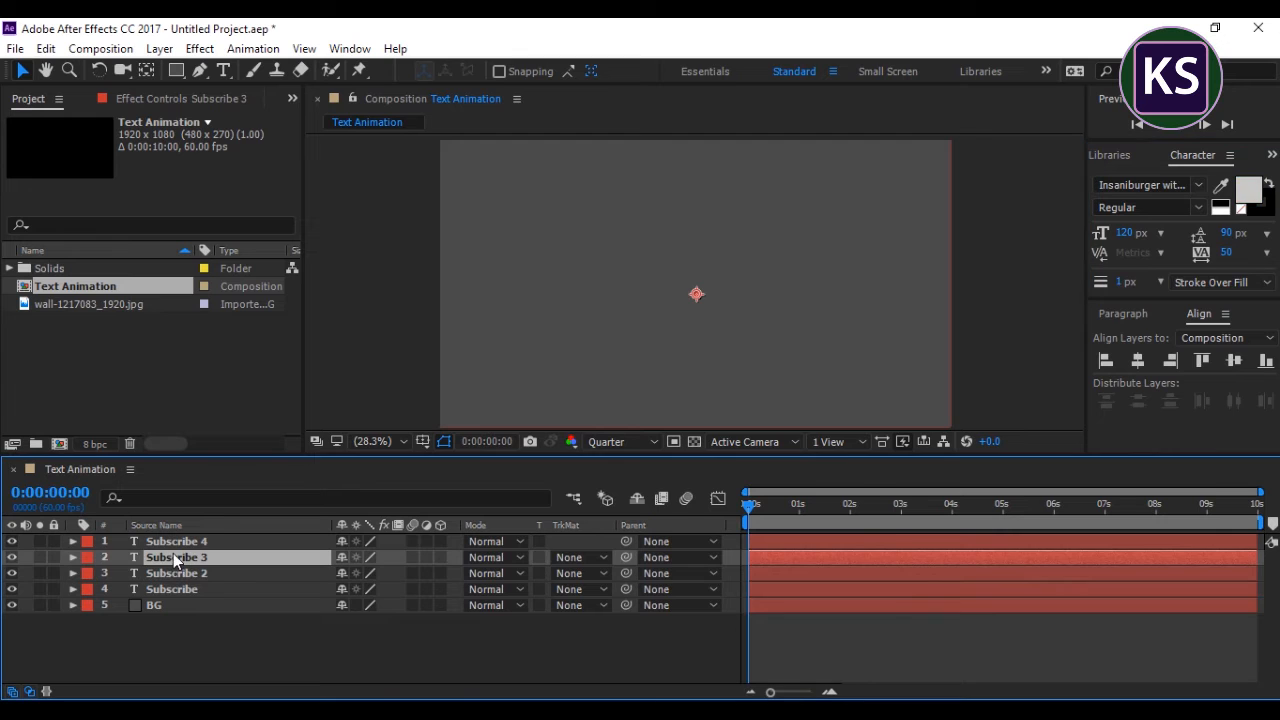
pyautogui.click(1248, 190)
pyautogui.moveTo(707, 519); pyautogui.dragTo(707, 507)
pyautogui.moveTo(671, 457); pyautogui.dragTo(712, 399)
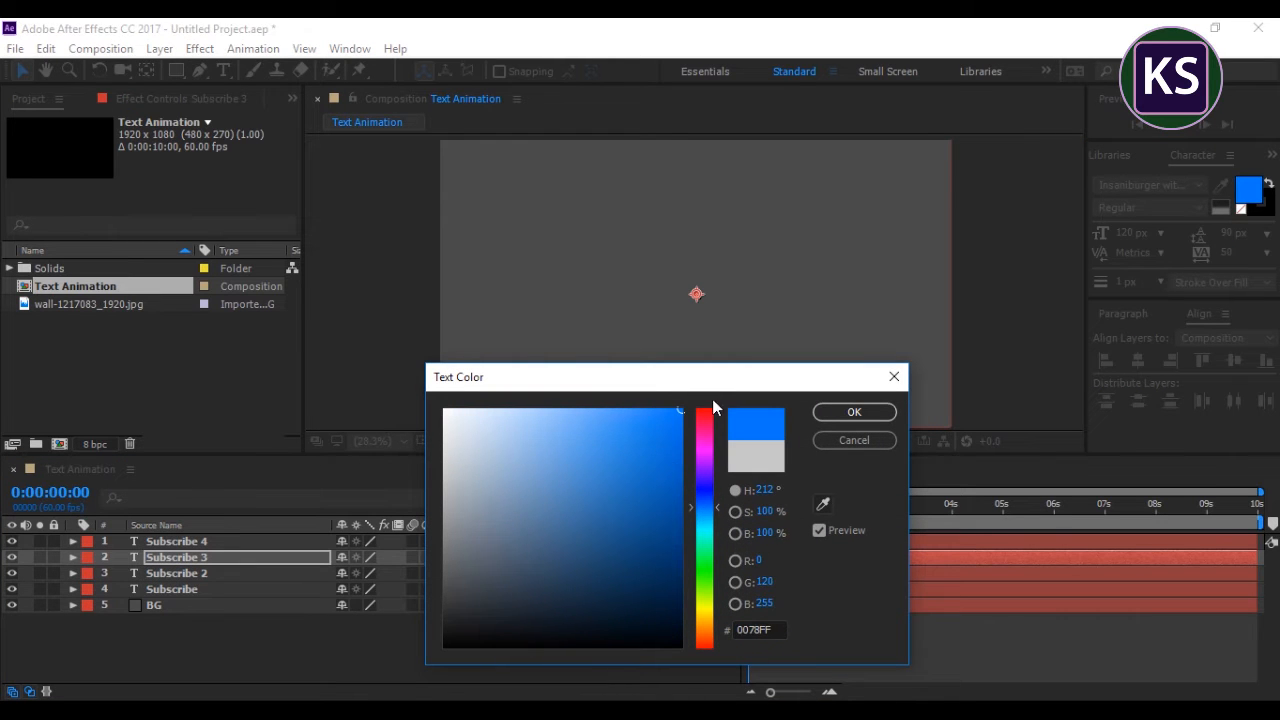
pyautogui.click(846, 420)
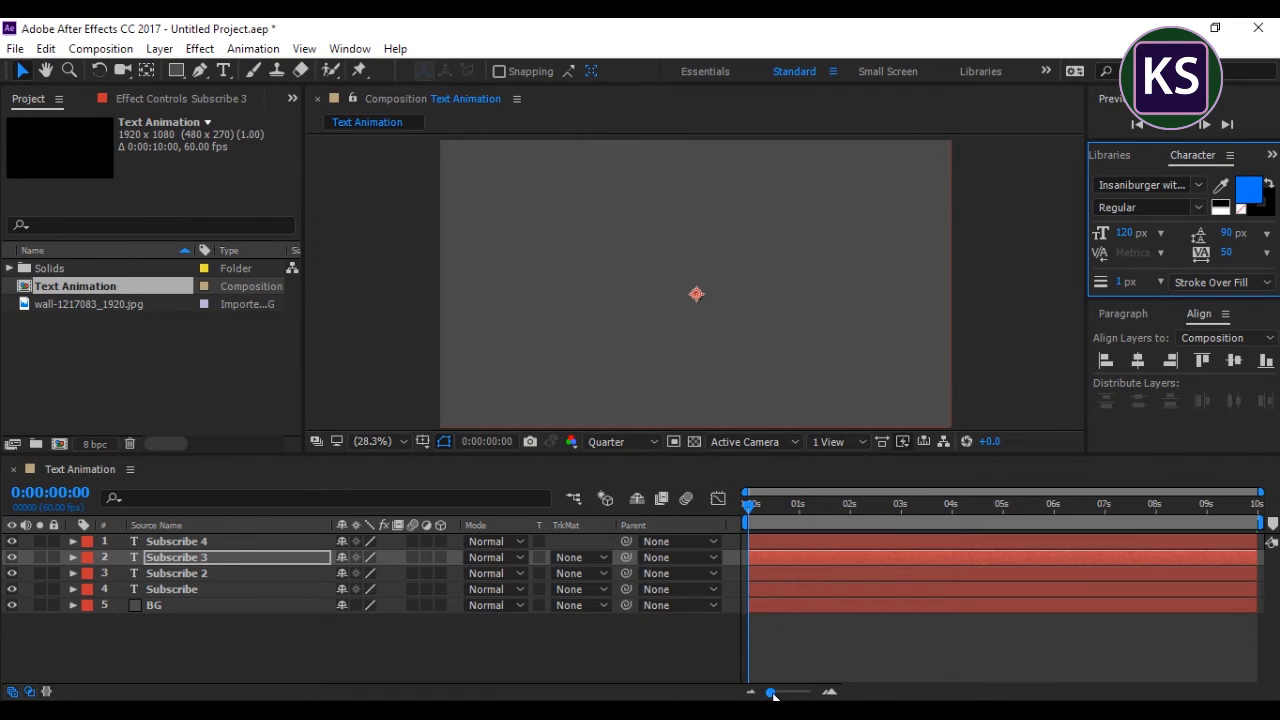
# Step: Stagger the Subscribe 2, 3 and 4 layers in time, each starting about four frames after the previous one, and preview the animation
pyautogui.moveTo(770, 693)
pyautogui.mouseDown()
pyautogui.moveTo(810, 694)
pyautogui.moveTo(753, 697)
pyautogui.moveTo(780, 693)
pyautogui.mouseUp()
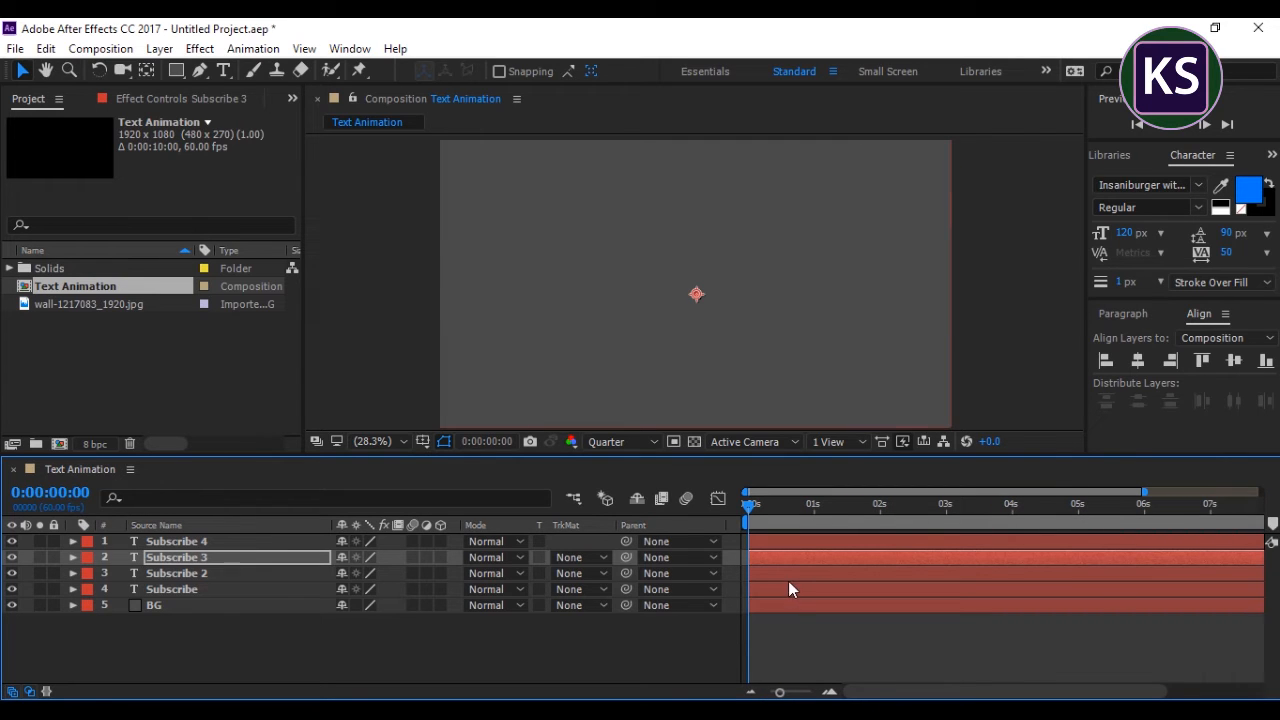
pyautogui.moveTo(778, 693); pyautogui.dragTo(731, 690)
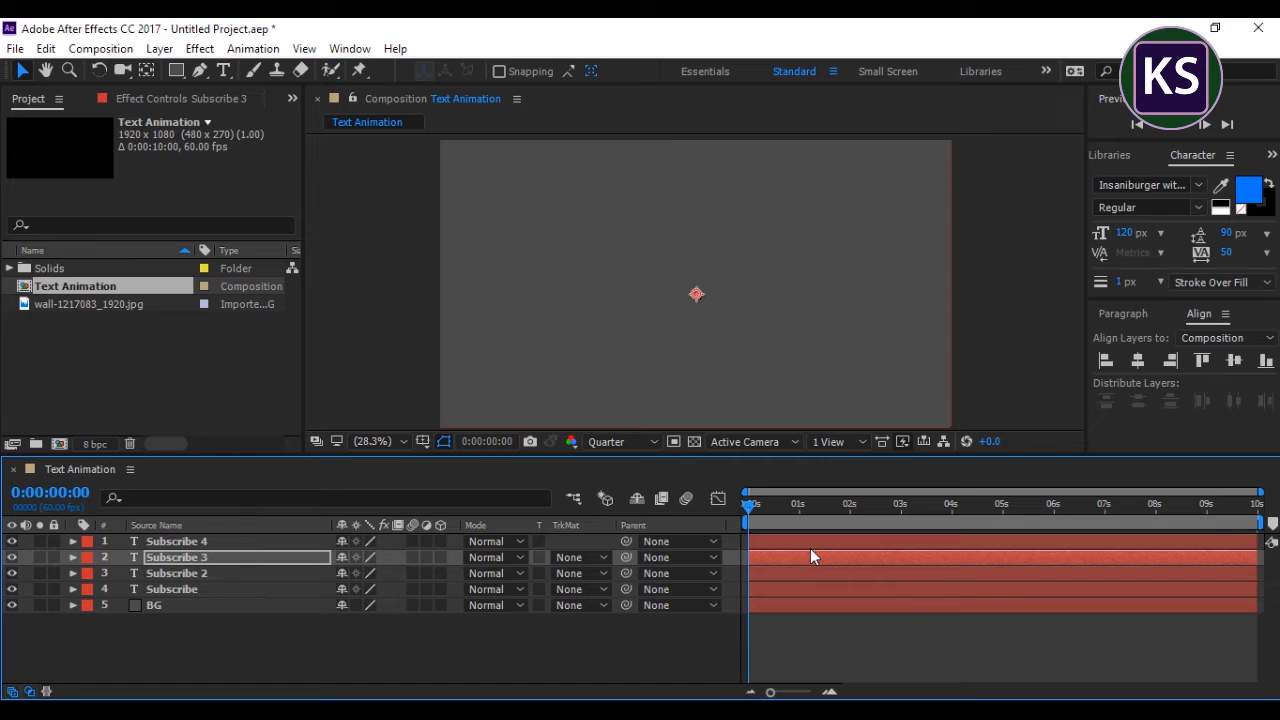
pyautogui.press('=')
pyautogui.press('=')
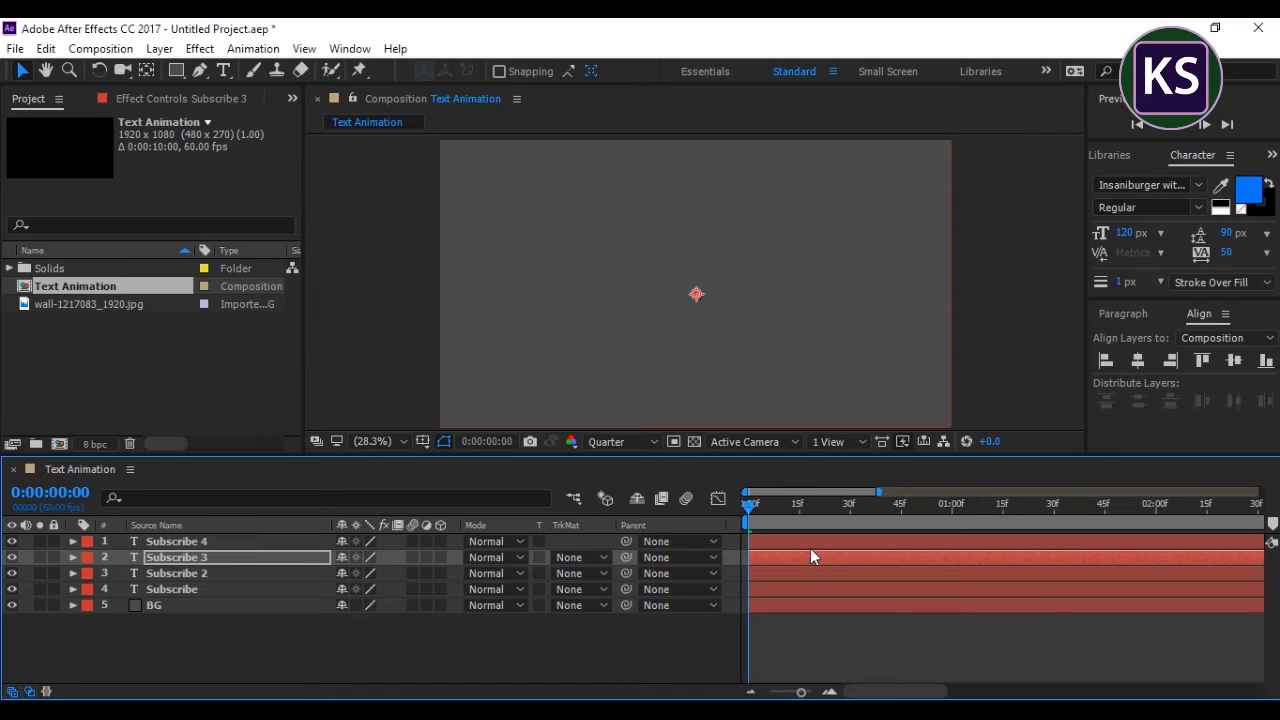
pyautogui.press('=')
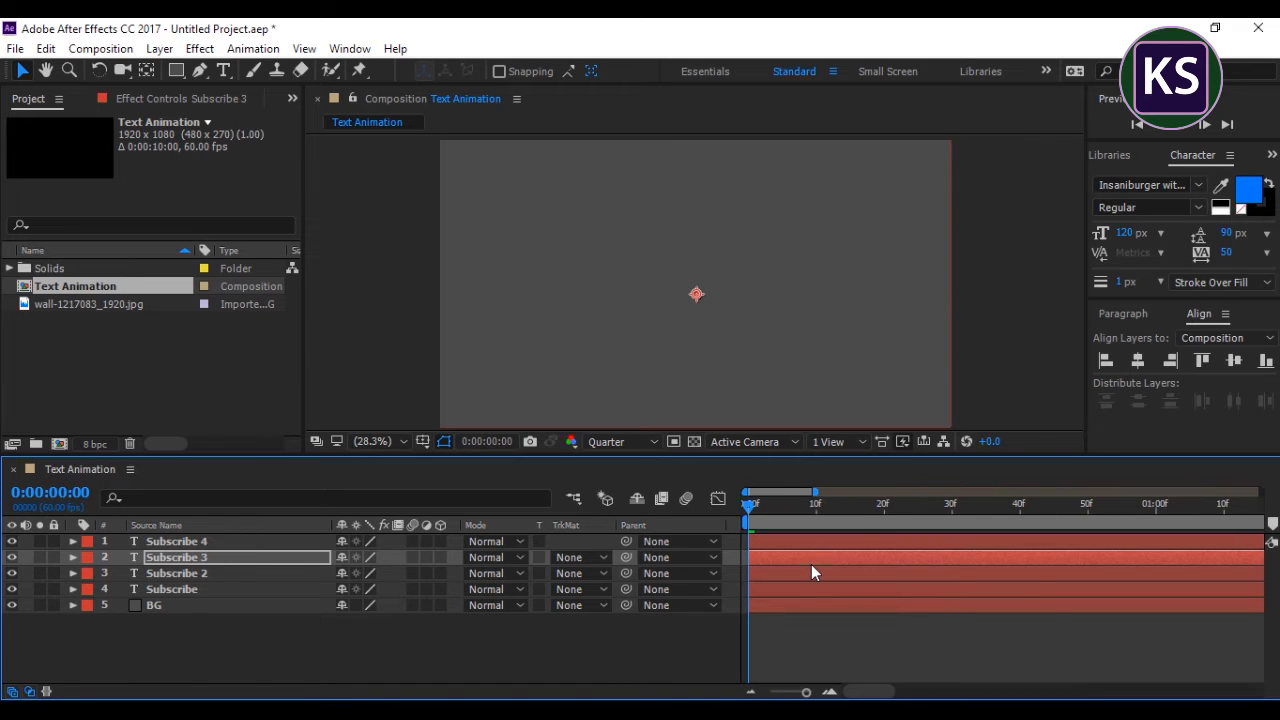
pyautogui.press('=')
pyautogui.press('=')
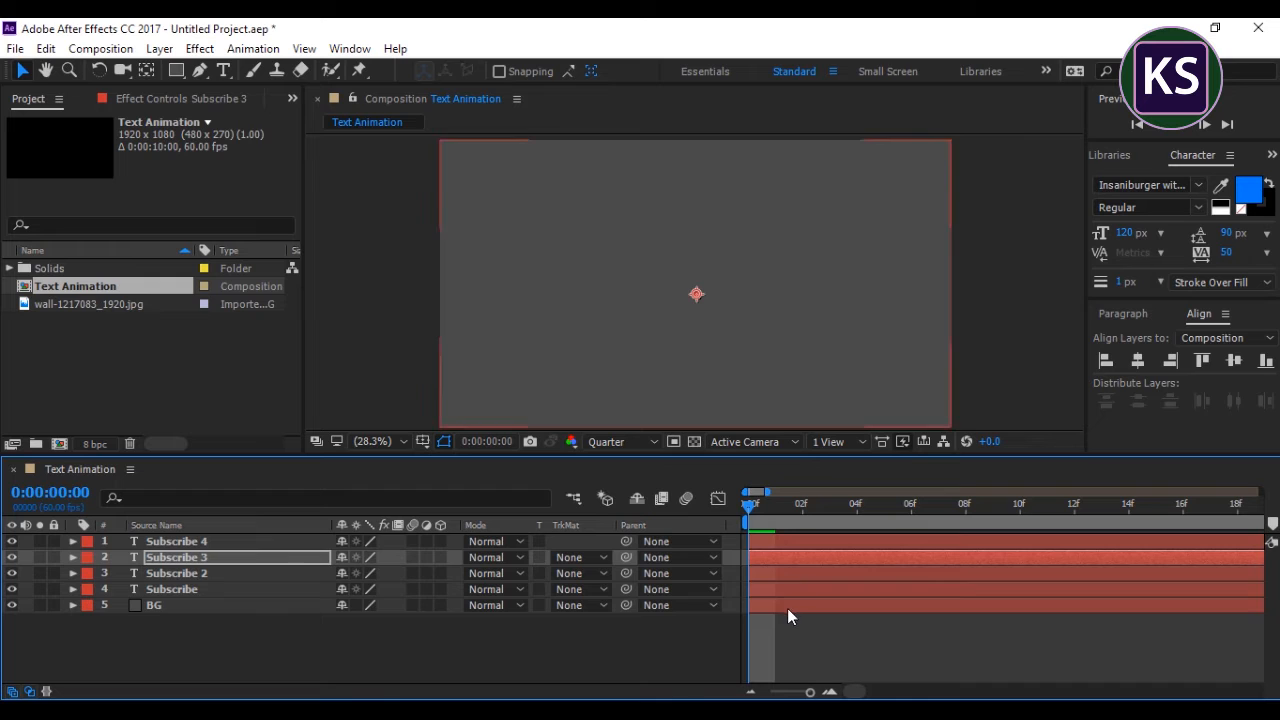
pyautogui.click(780, 590)
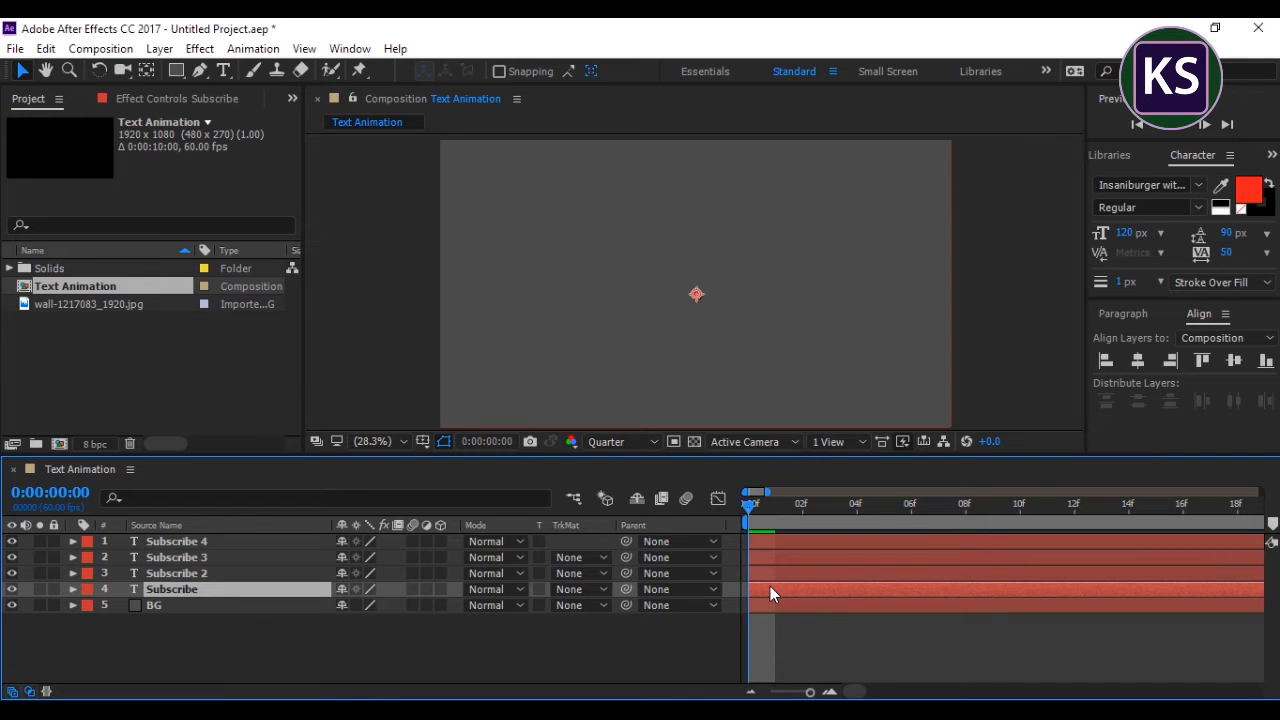
pyautogui.moveTo(776, 574); pyautogui.dragTo(884, 572)
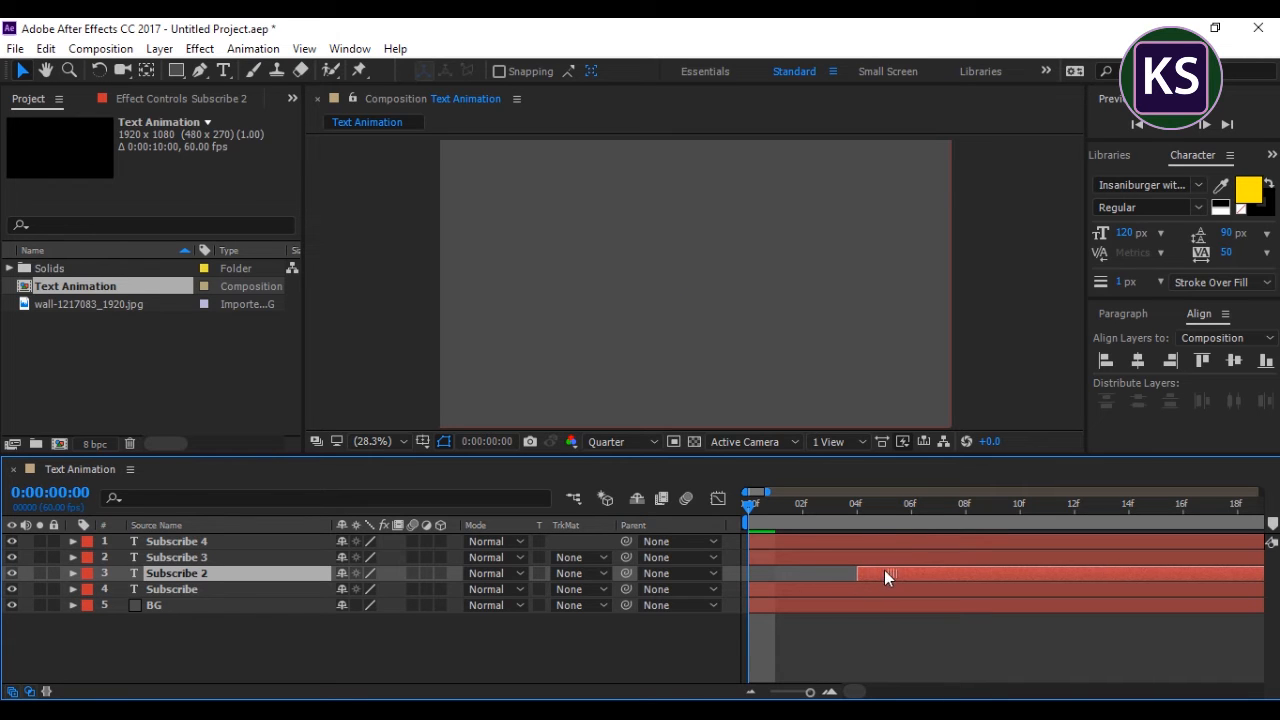
pyautogui.moveTo(808, 557); pyautogui.dragTo(1015, 557)
pyautogui.moveTo(834, 541); pyautogui.dragTo(1152, 547)
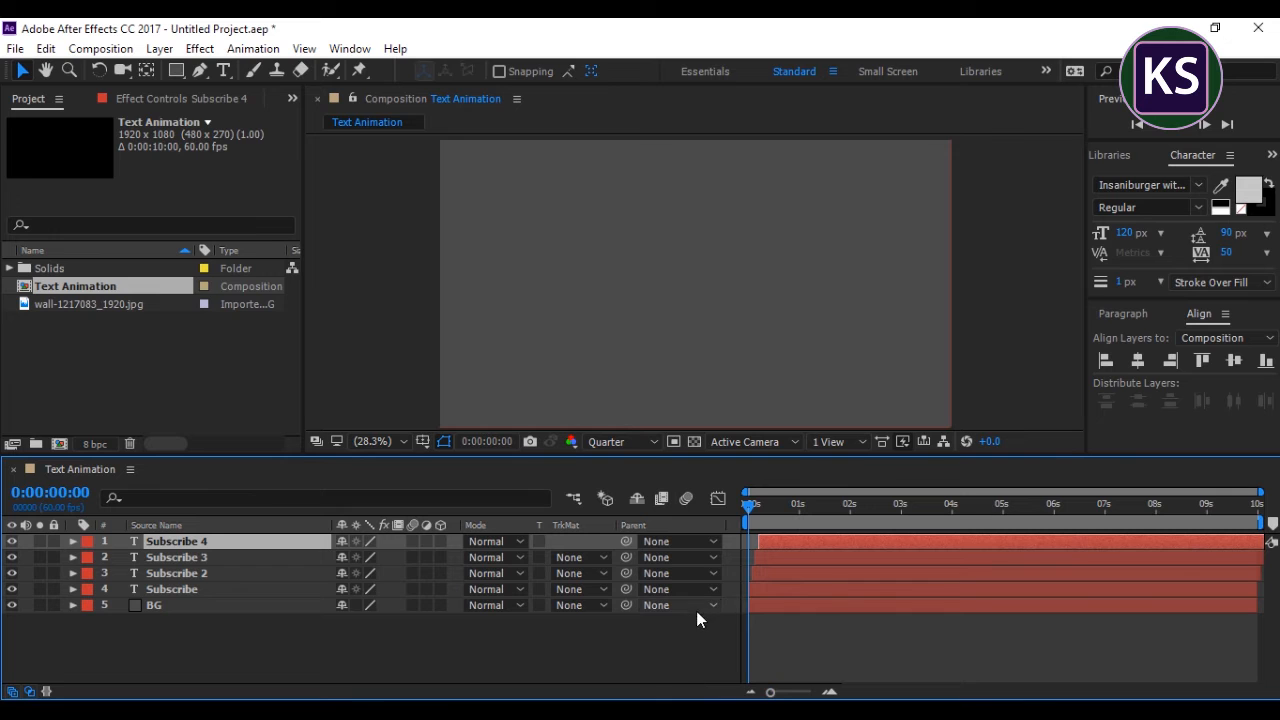
pyautogui.press('space')
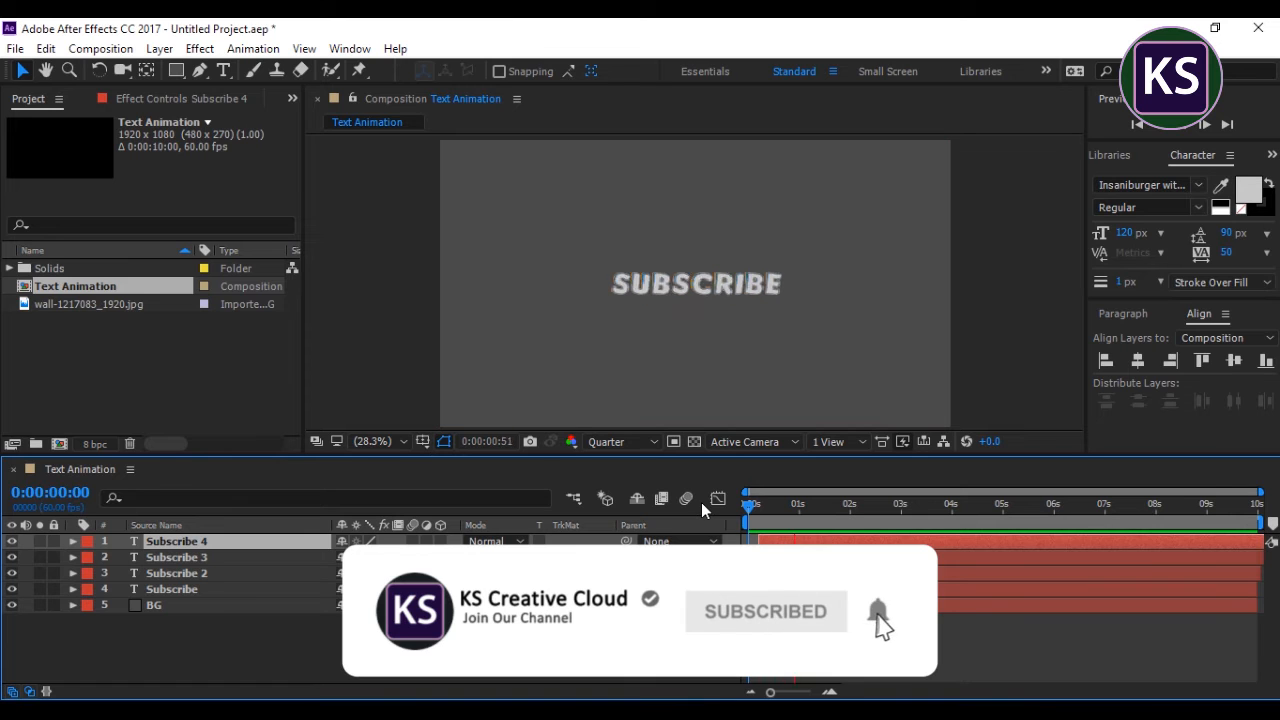
pyautogui.press('space')
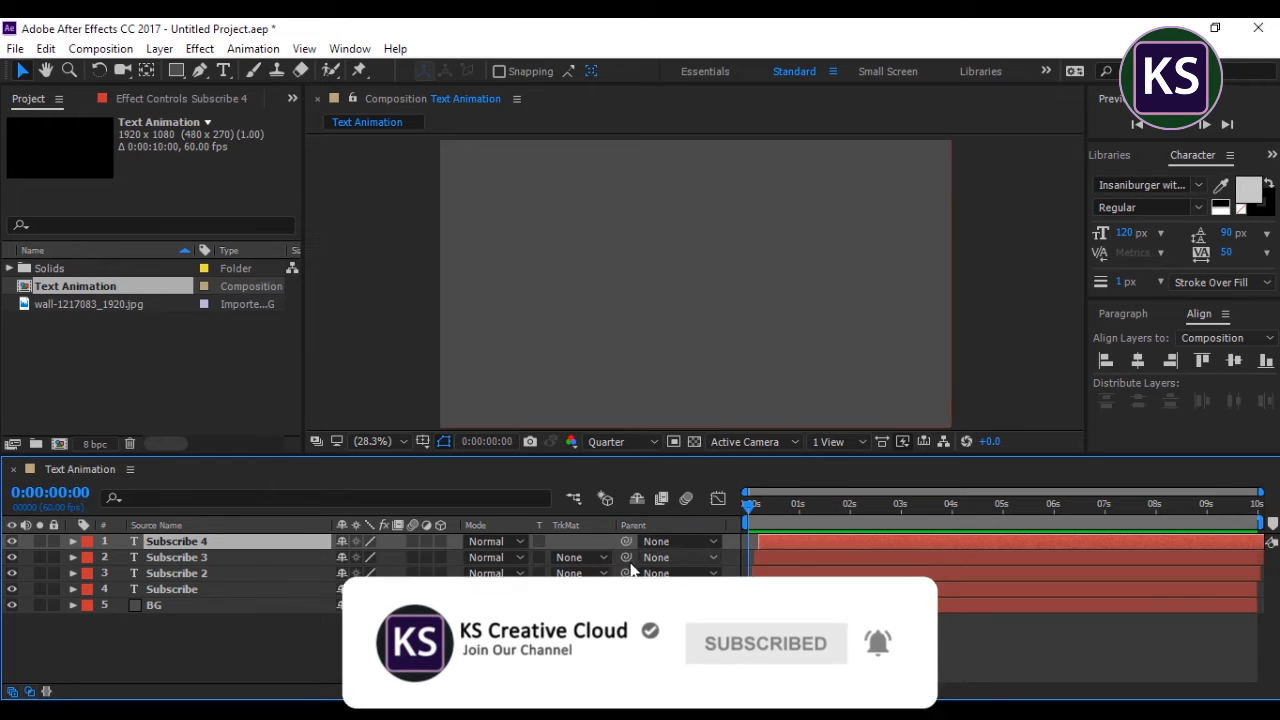
# Step: Enable motion blur for the four Subscribe text layers and for the composition, and play back the animation from time 0
pyautogui.click(411, 541)
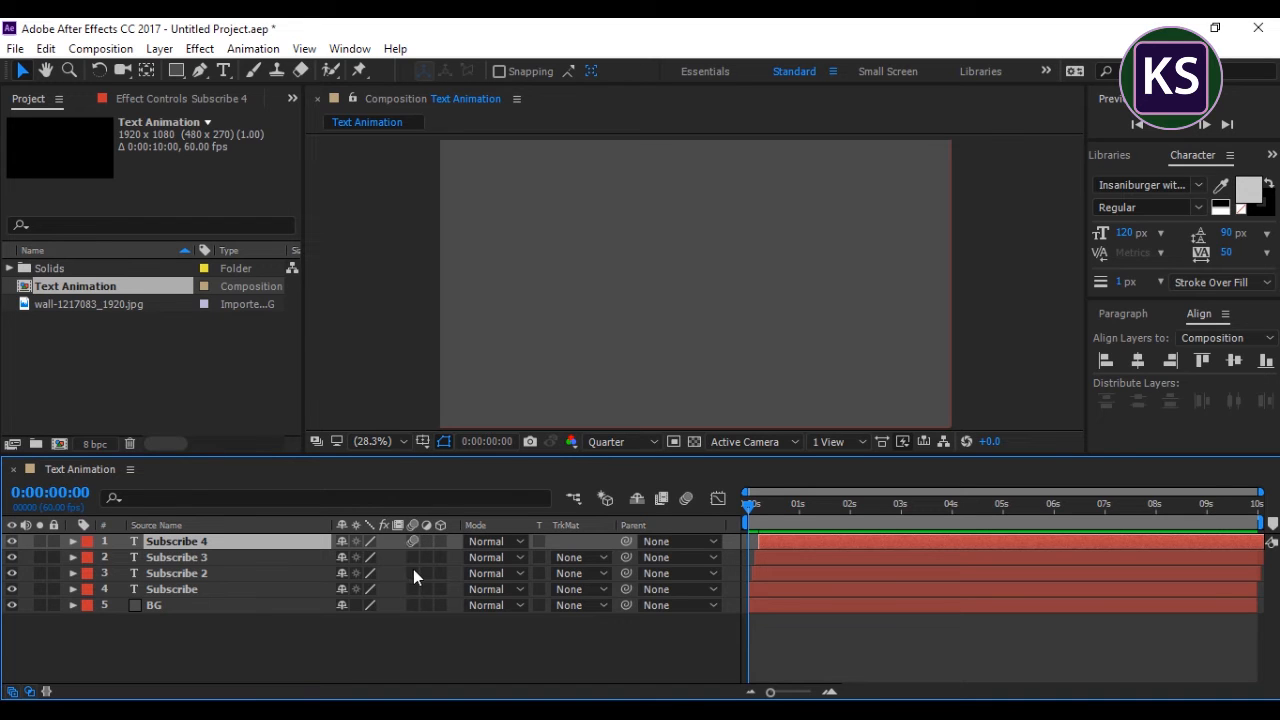
pyautogui.click(413, 558)
pyautogui.click(688, 499)
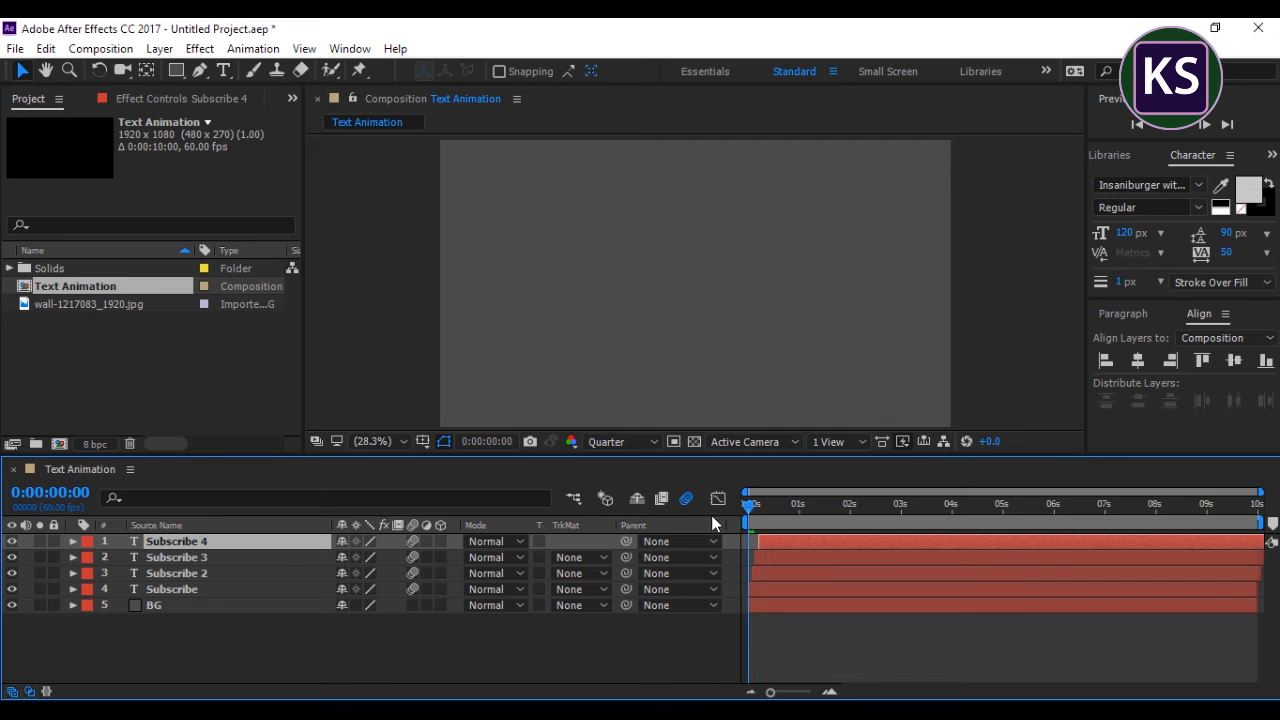
pyautogui.press('space')
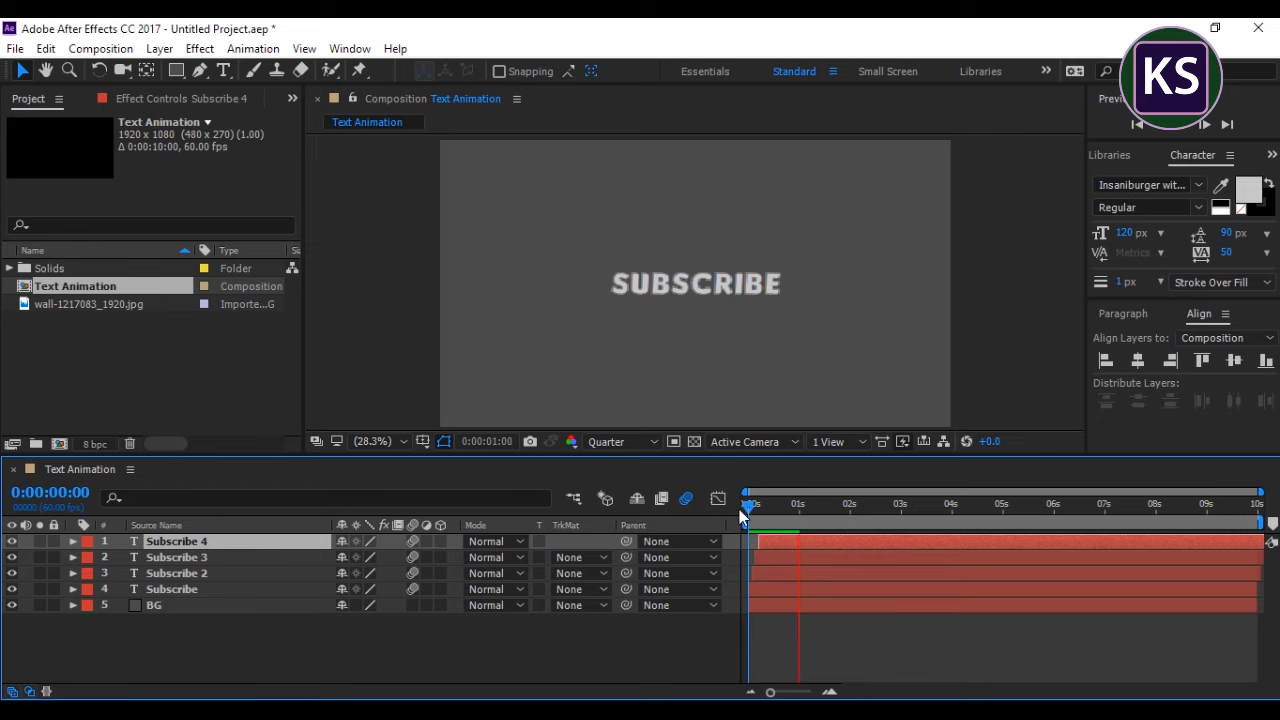
pyautogui.moveTo(776, 507); pyautogui.dragTo(709, 506)
pyautogui.press('space')
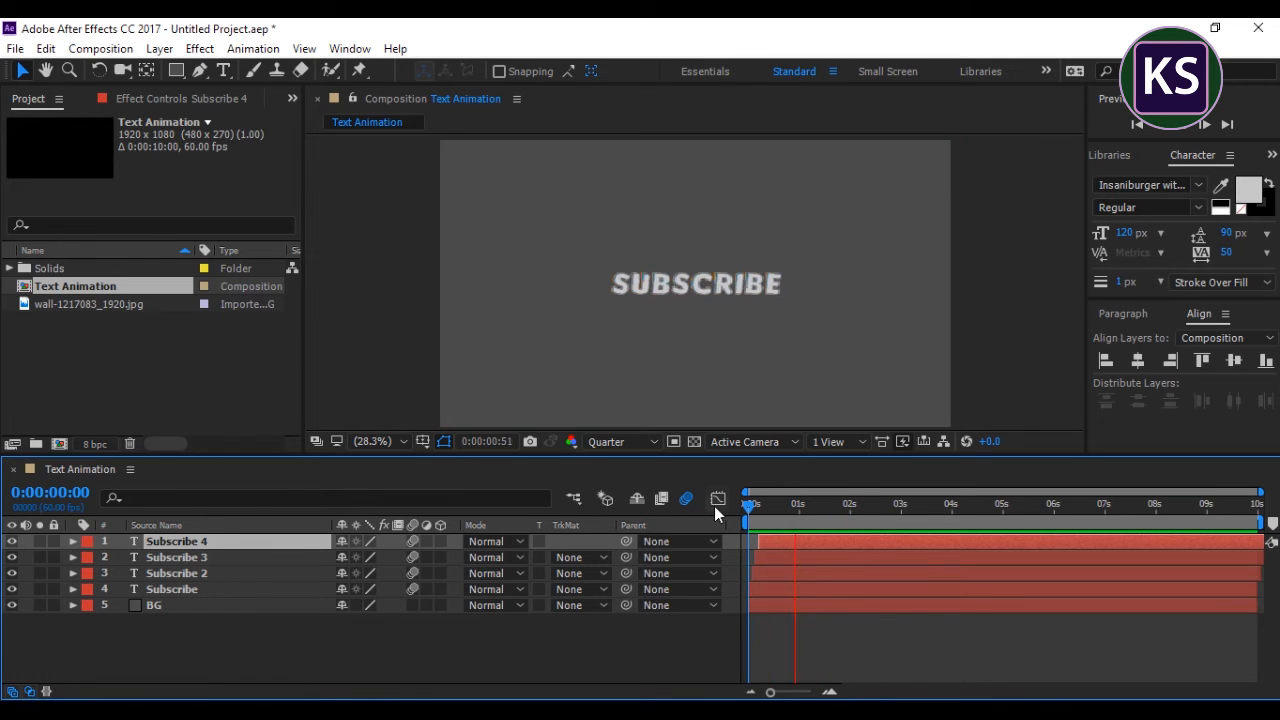
pyautogui.press('space')
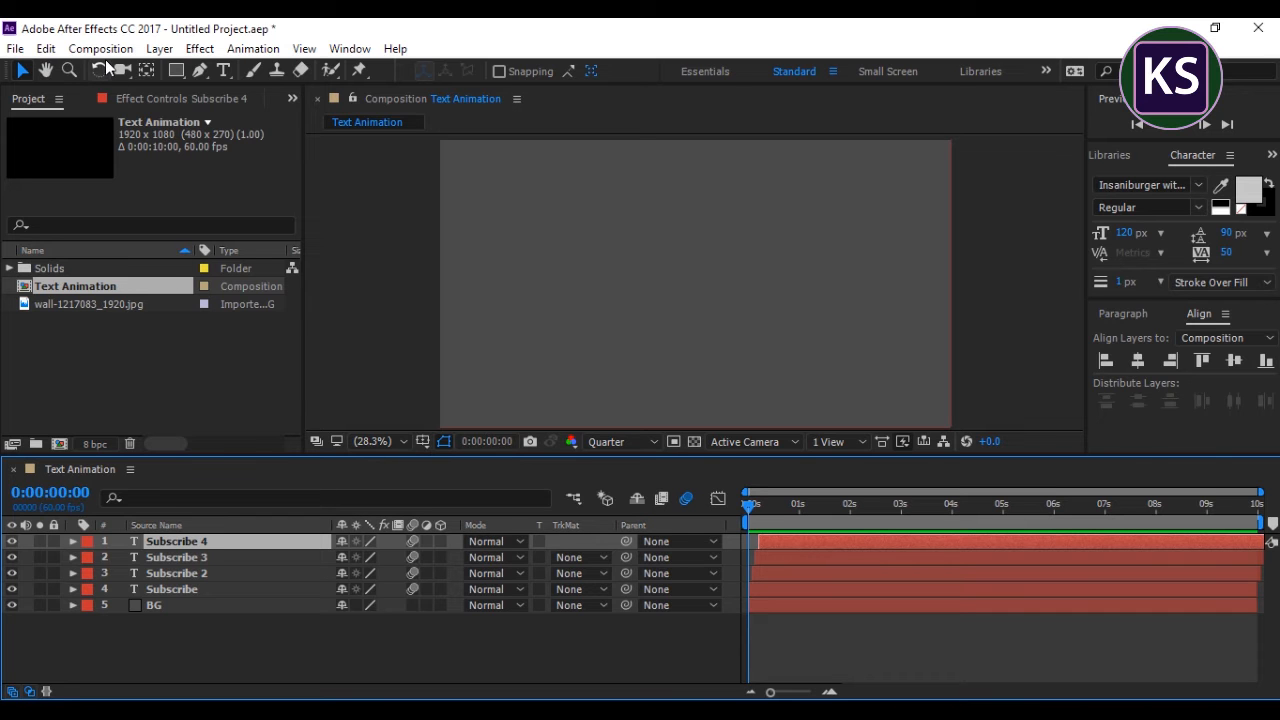
# Step: Set the composition's motion blur Shutter Angle to 500 and preview the animation
pyautogui.click(100, 48)
pyautogui.click(130, 94)
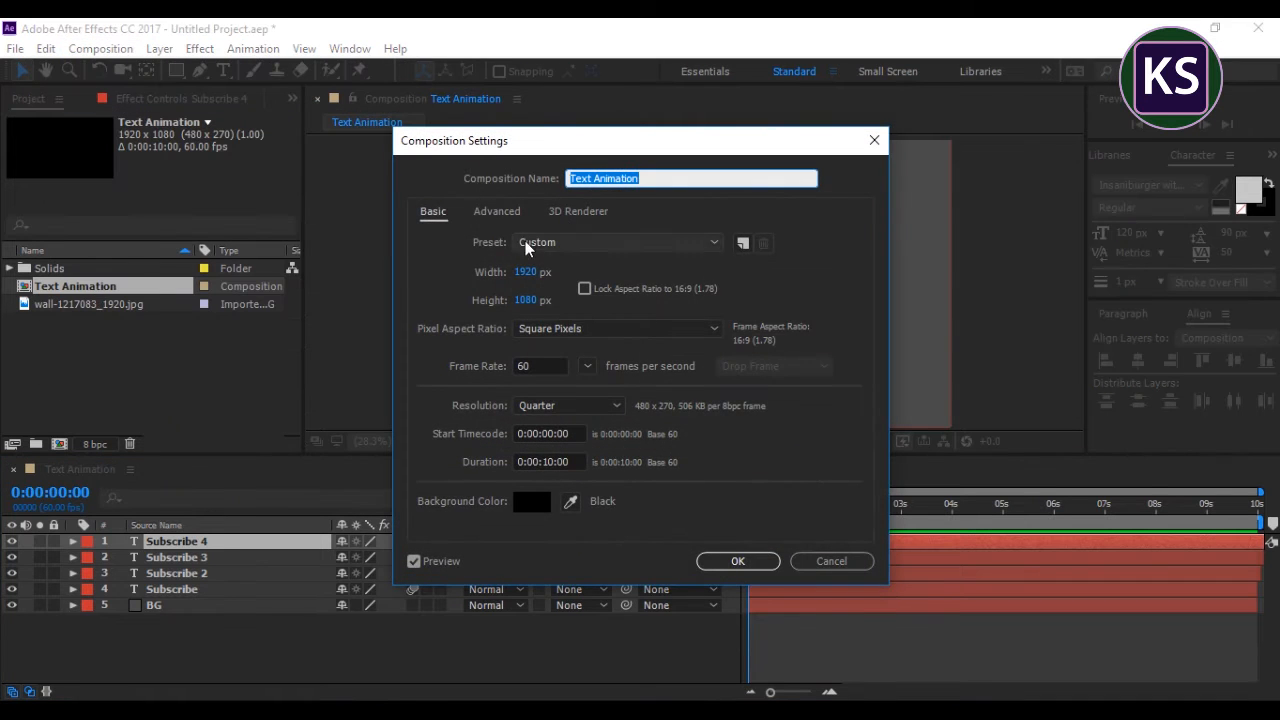
pyautogui.click(496, 212)
pyautogui.click(546, 379)
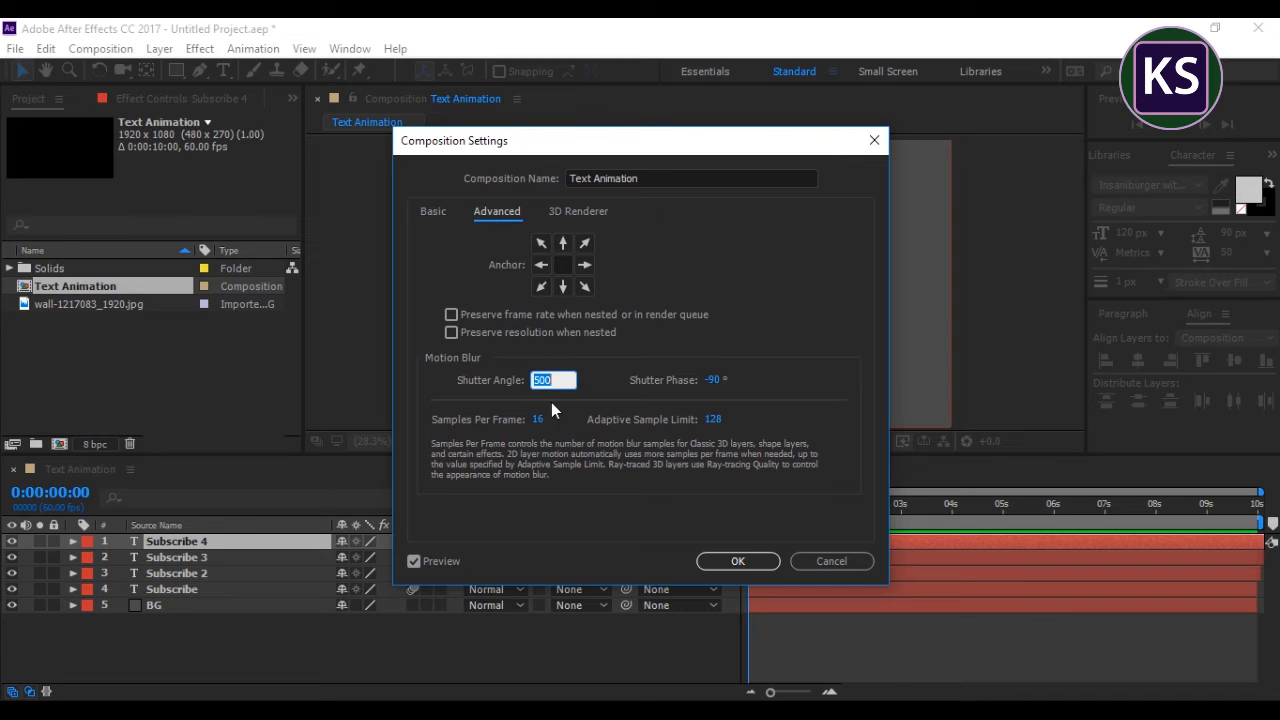
pyautogui.click(757, 561)
pyautogui.press('space')
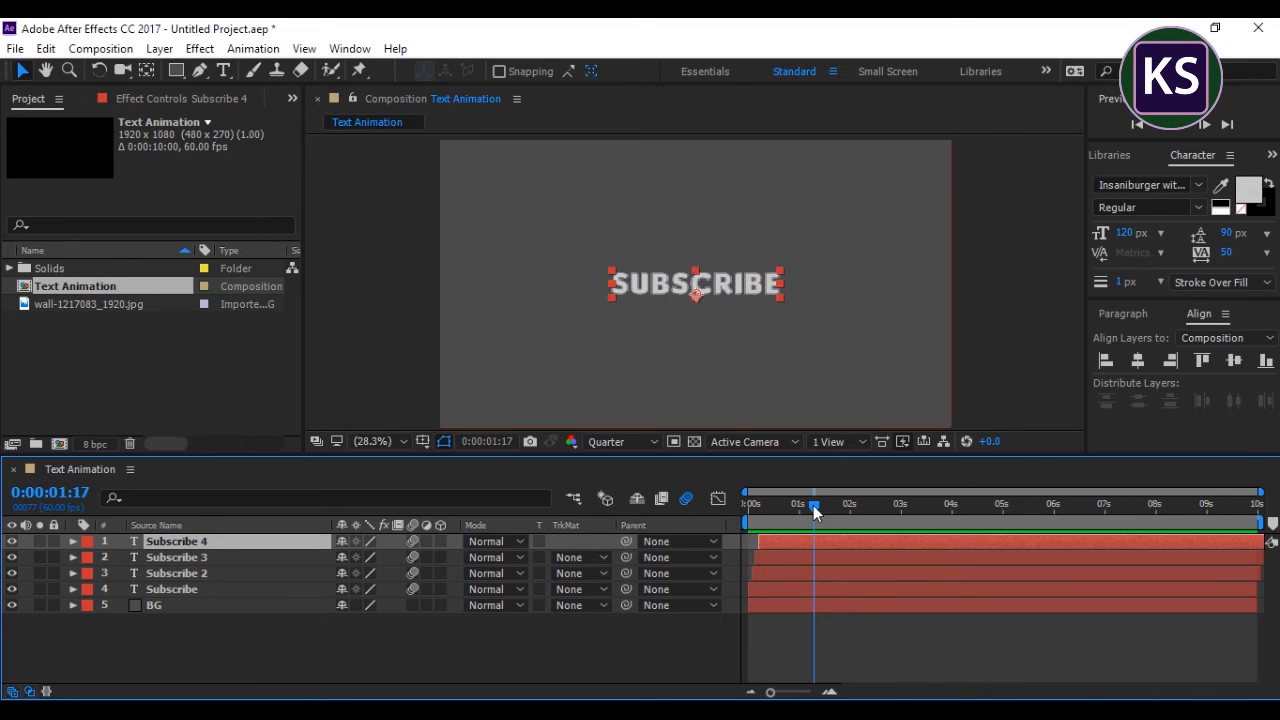
pyautogui.press('space')
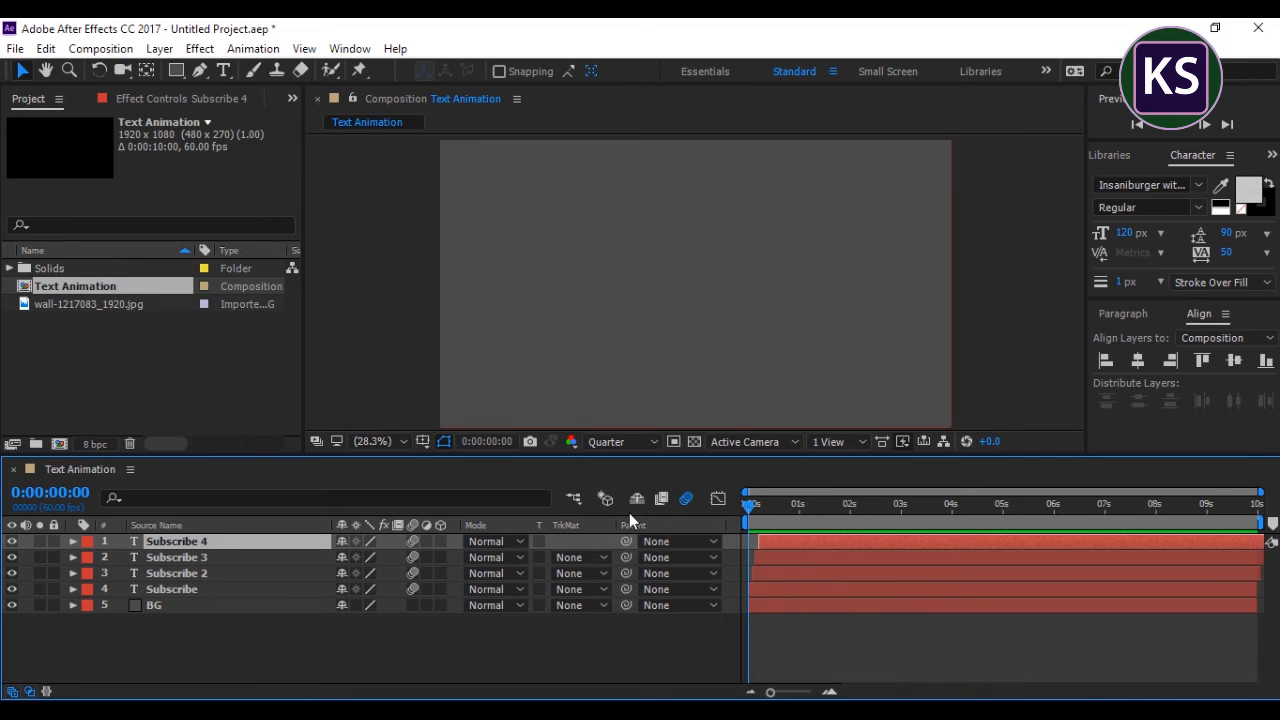
# Step: Pre-compose the four Subscribe text layers into a new composition named "Text Animation", moving all attributes into it
pyautogui.keyDown('shift'); pyautogui.click(189, 587); pyautogui.keyUp('shift')
pyautogui.rightClick(207, 571)
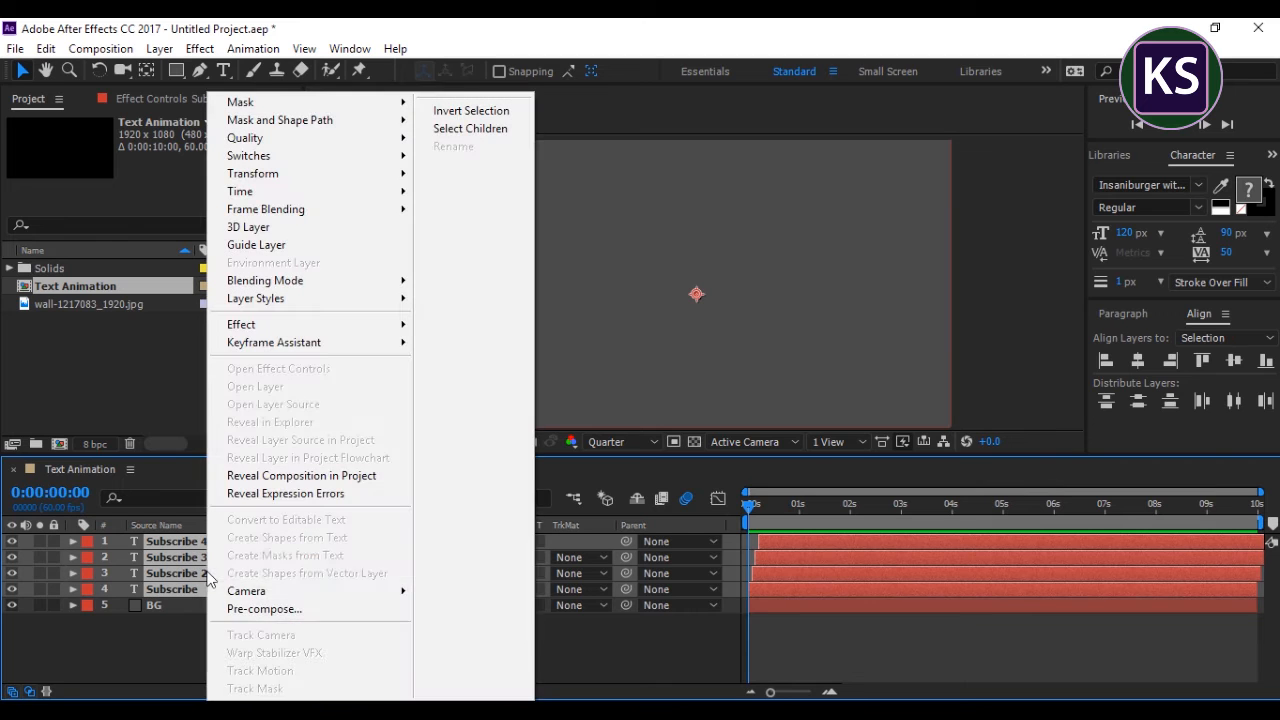
pyautogui.click(251, 608)
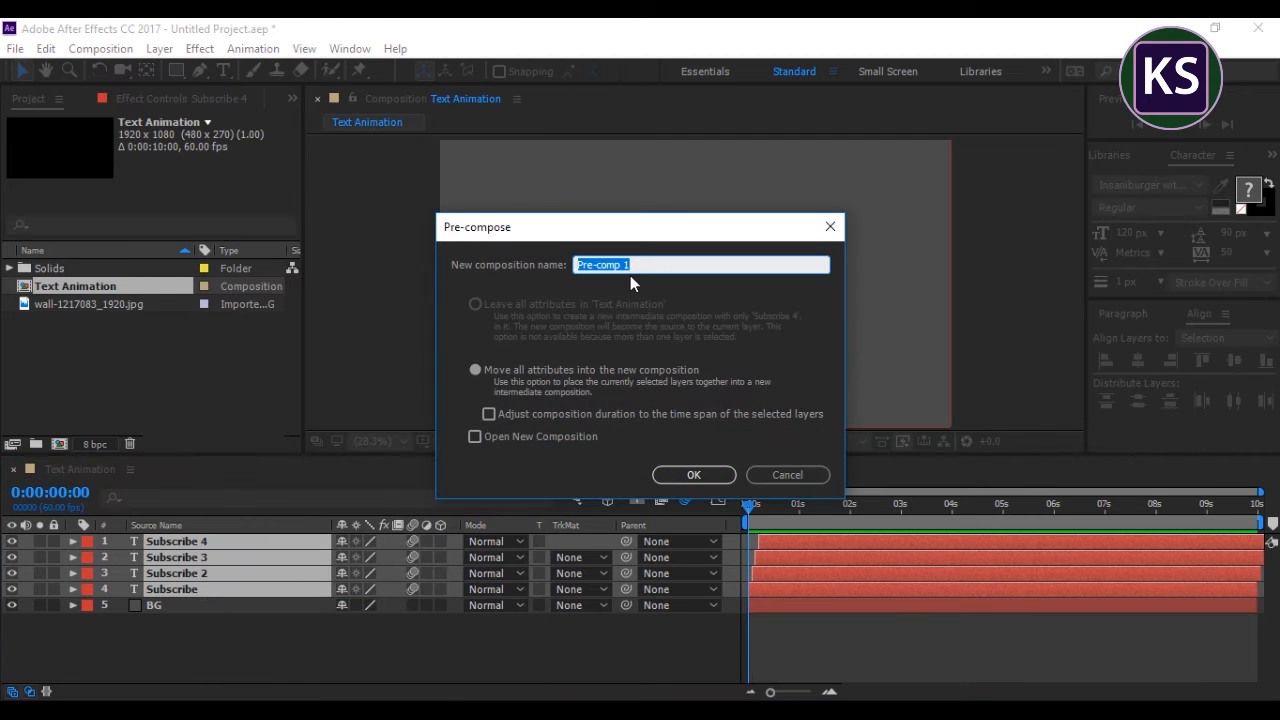
pyautogui.write('Text Animation')
pyautogui.press('Return')
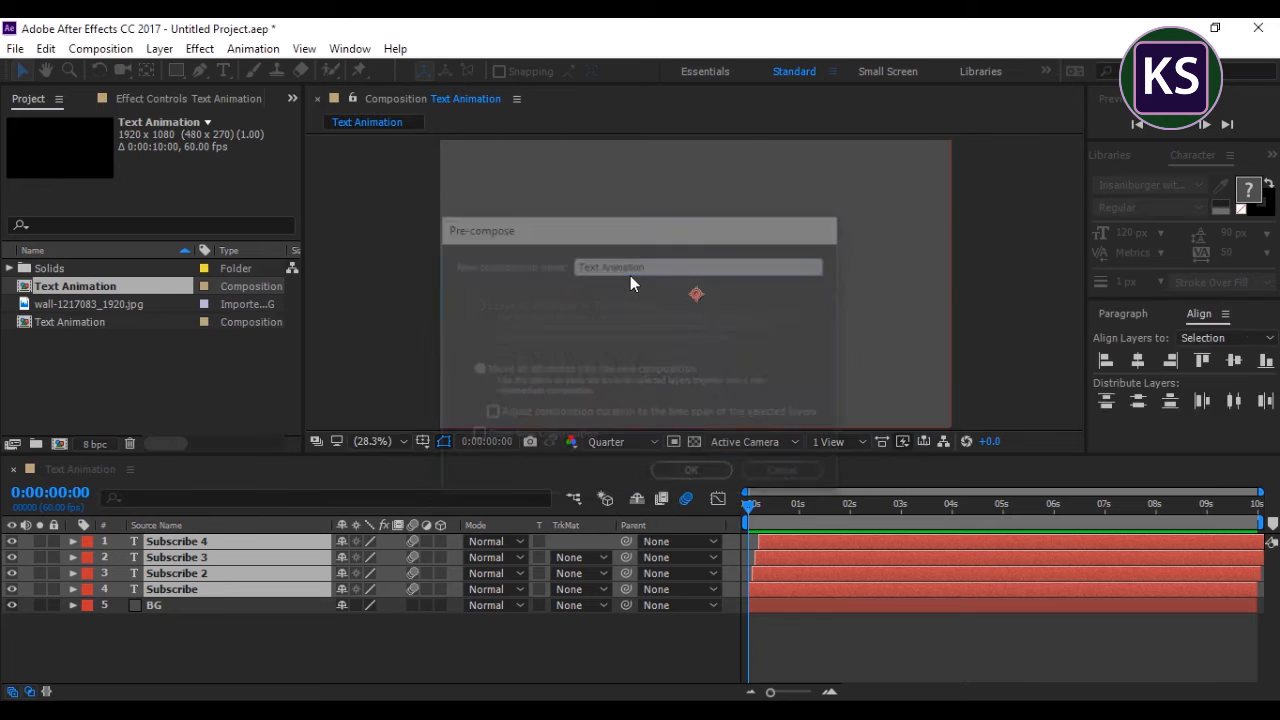
# Step: Split the Text Animation pre-comp layer at 0:00:02:00 and delete the part after that time
pyautogui.moveTo(744, 508); pyautogui.dragTo(812, 518)
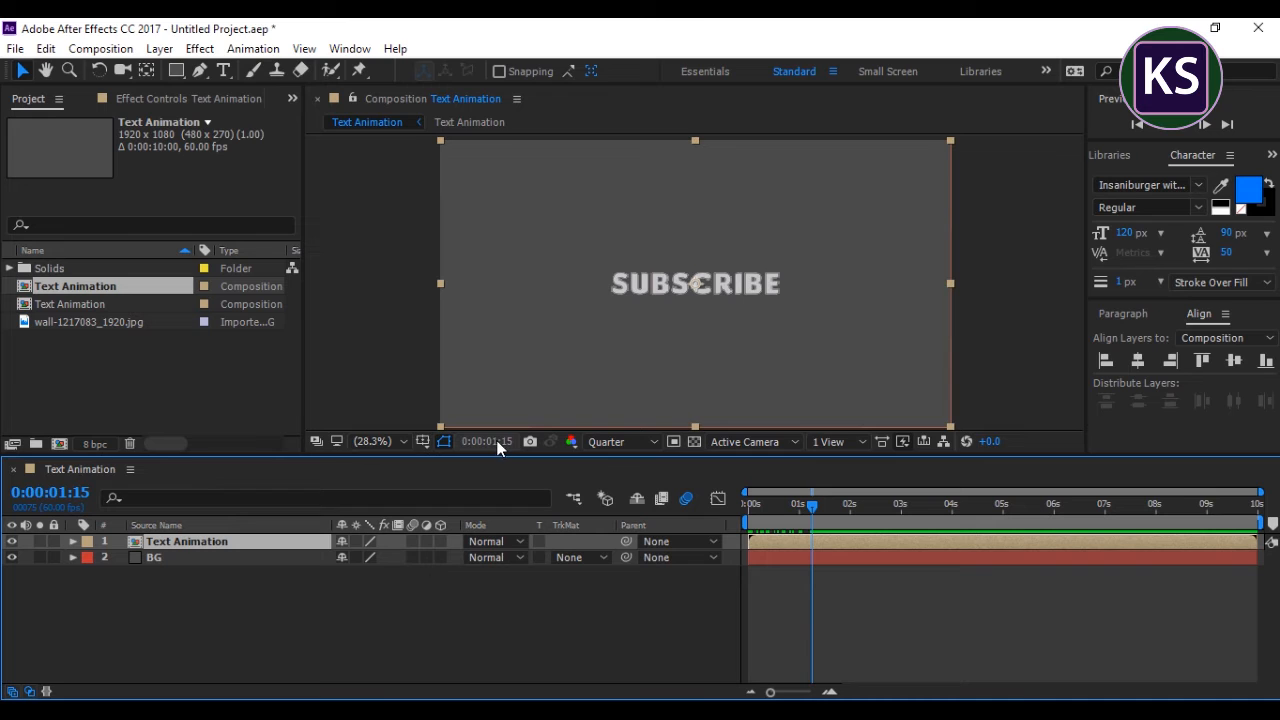
pyautogui.click(491, 441)
pyautogui.click(557, 354)
pyautogui.press('BackSpace')
pyautogui.click(581, 354)
pyautogui.press('BackSpace')
pyautogui.write('00')
pyautogui.press('Return')
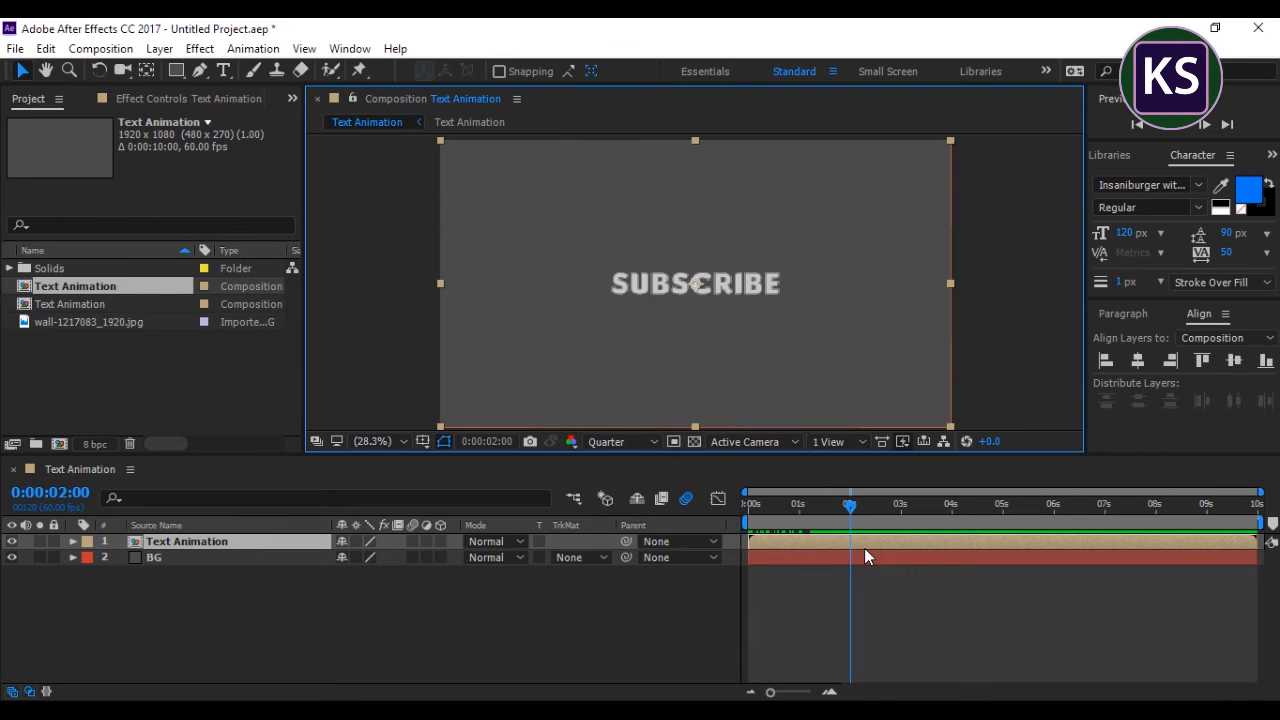
pyautogui.hotkey('ctrl', 'shift', 'd')
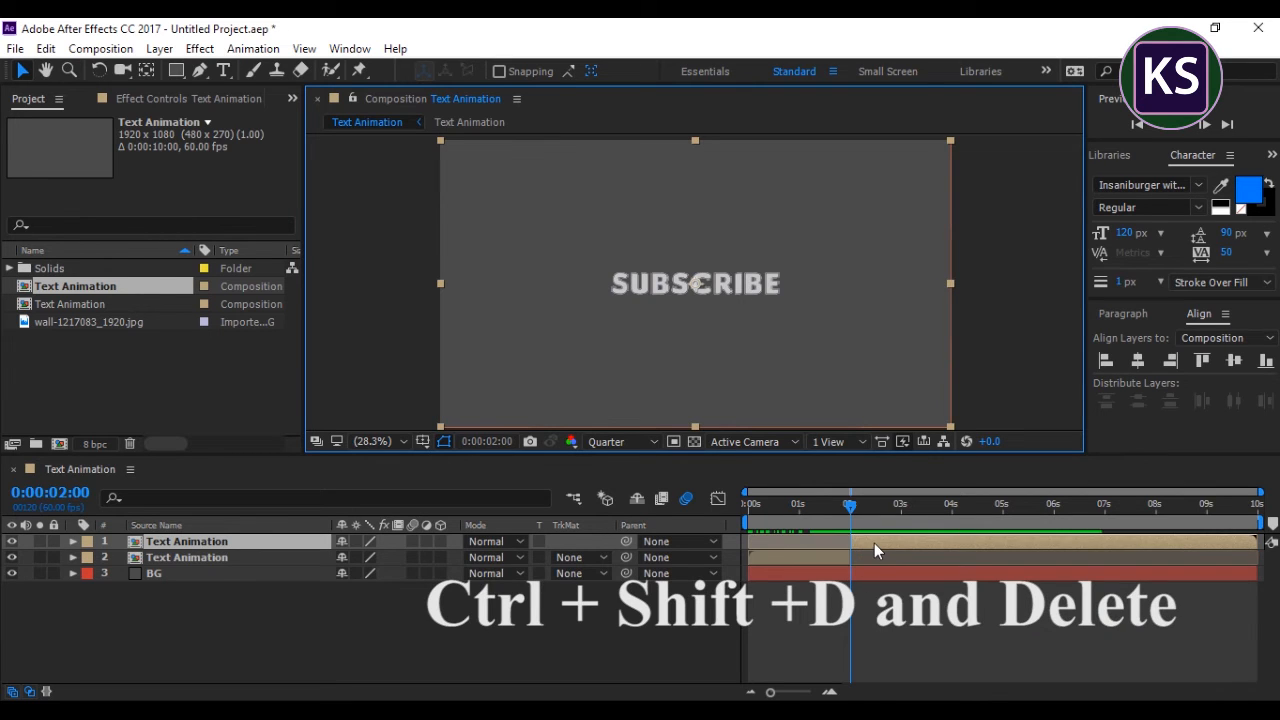
pyautogui.press('Delete')
# Step: Duplicate the two-second Text Animation layer and time-reverse the upper copy
pyautogui.click(210, 543)
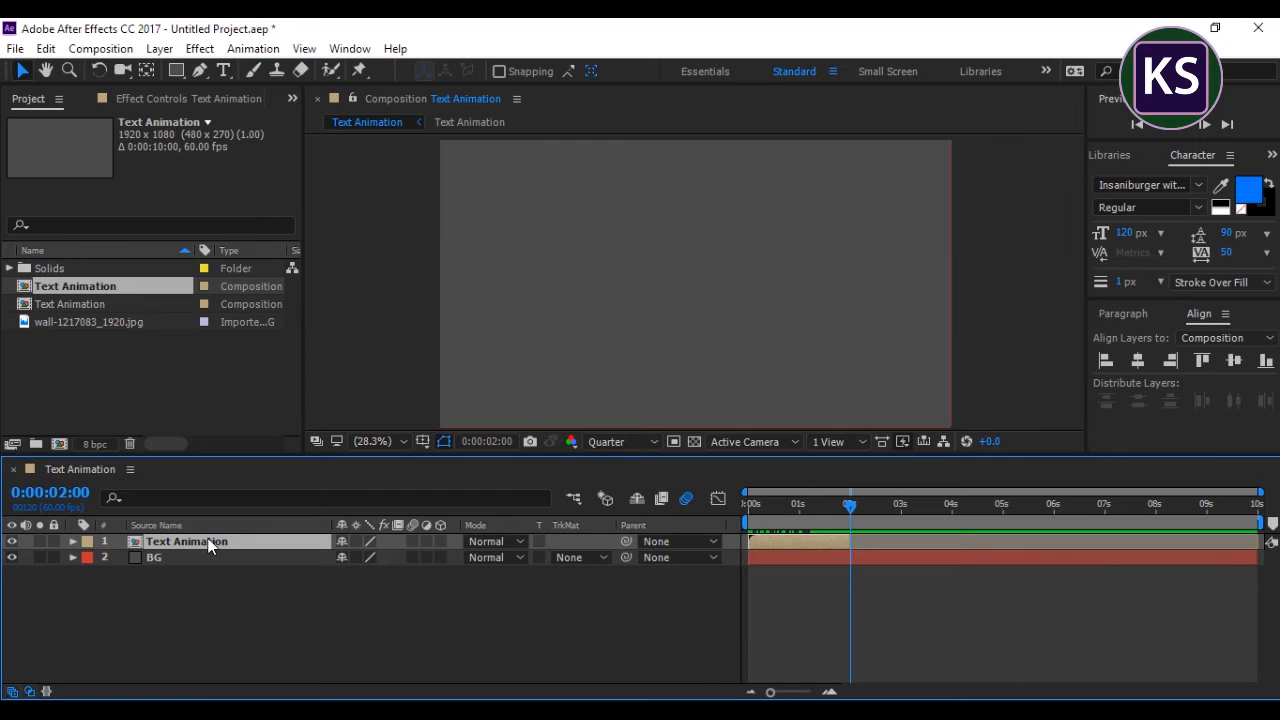
pyautogui.hotkey('ctrl', 'd')
pyautogui.rightClick(199, 541)
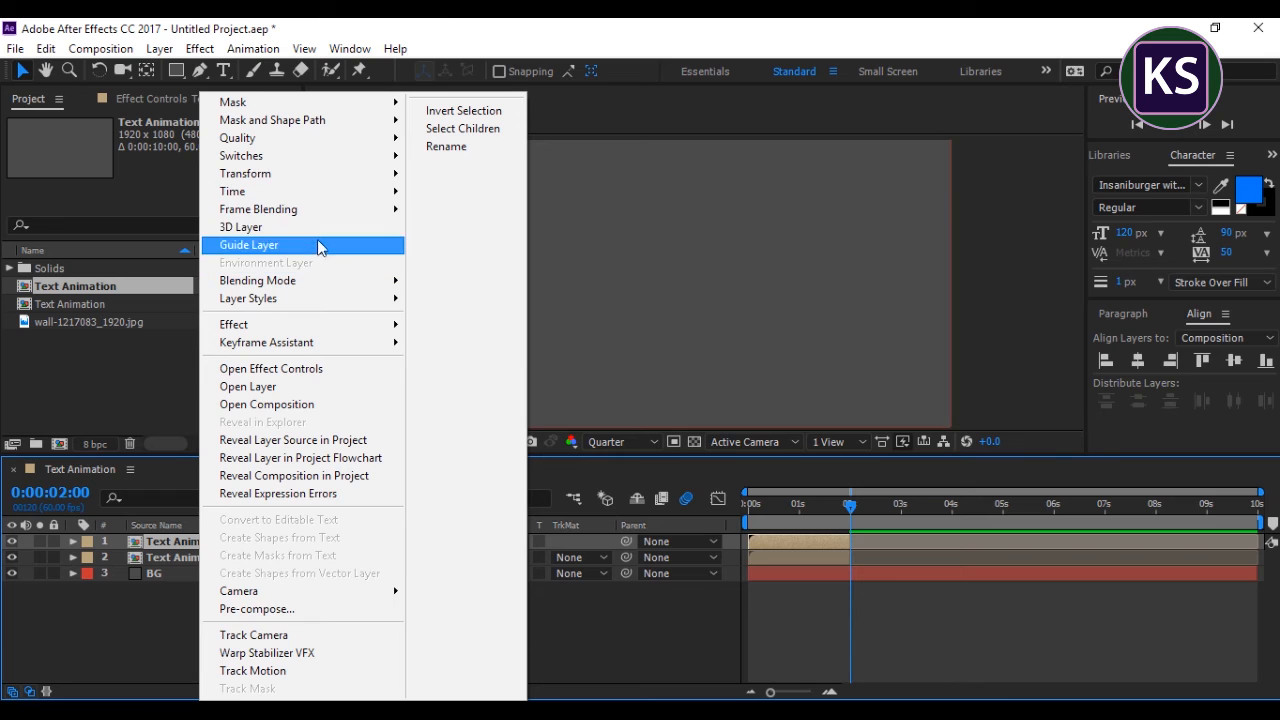
pyautogui.moveTo(323, 195)
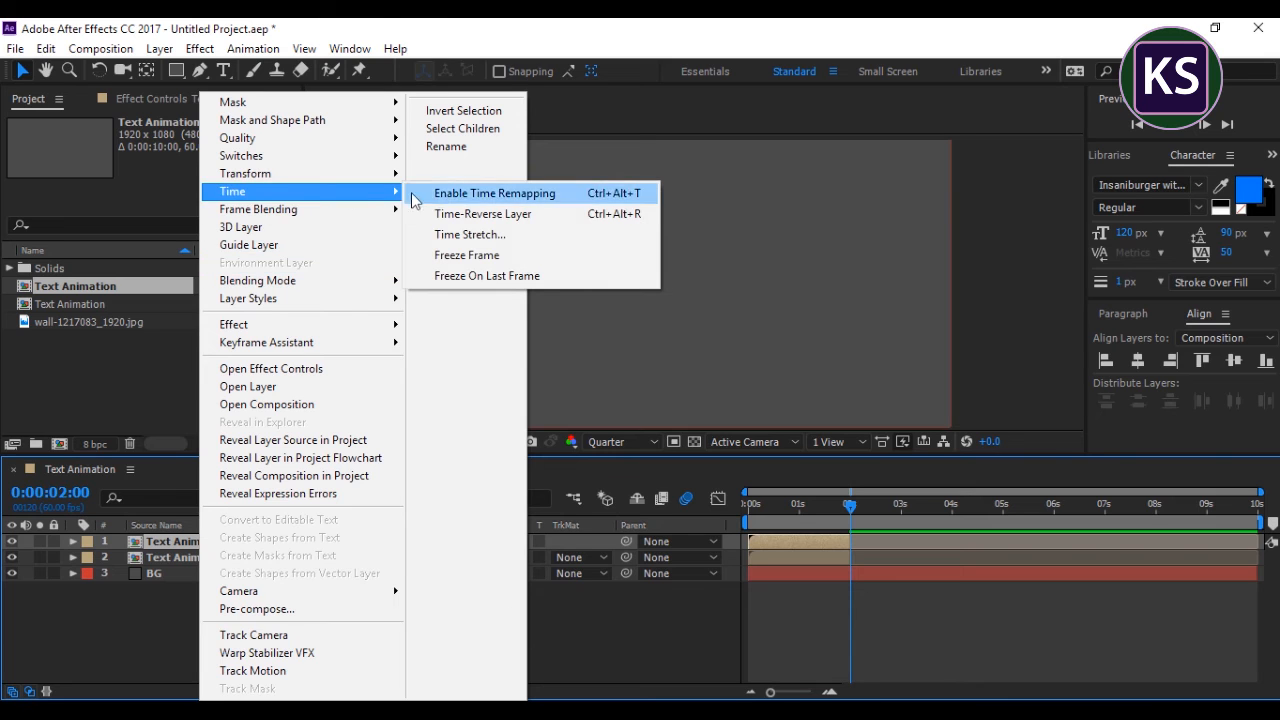
pyautogui.click(479, 221)
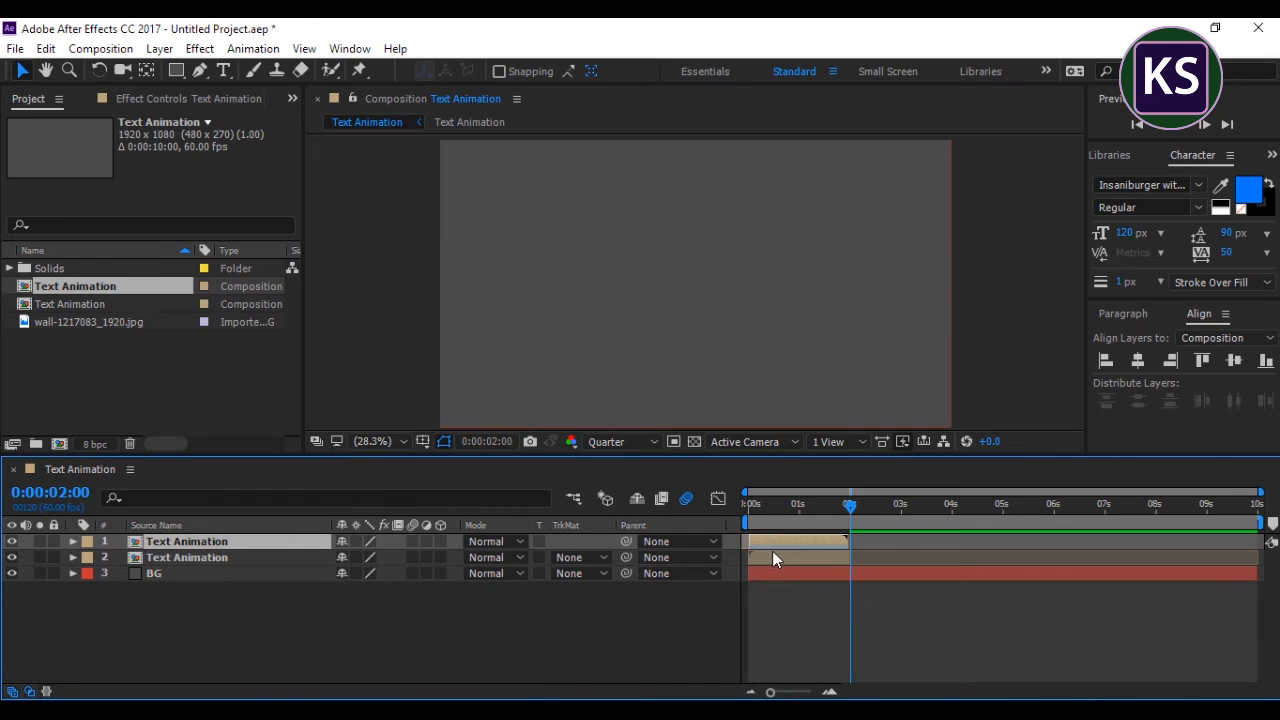
# Step: Shift the reversed Text Animation copy to start at the 2-second mark, directly after the original, and preview the sequence from time 0
pyautogui.moveTo(767, 539); pyautogui.dragTo(708, 507)
pyautogui.press('space')
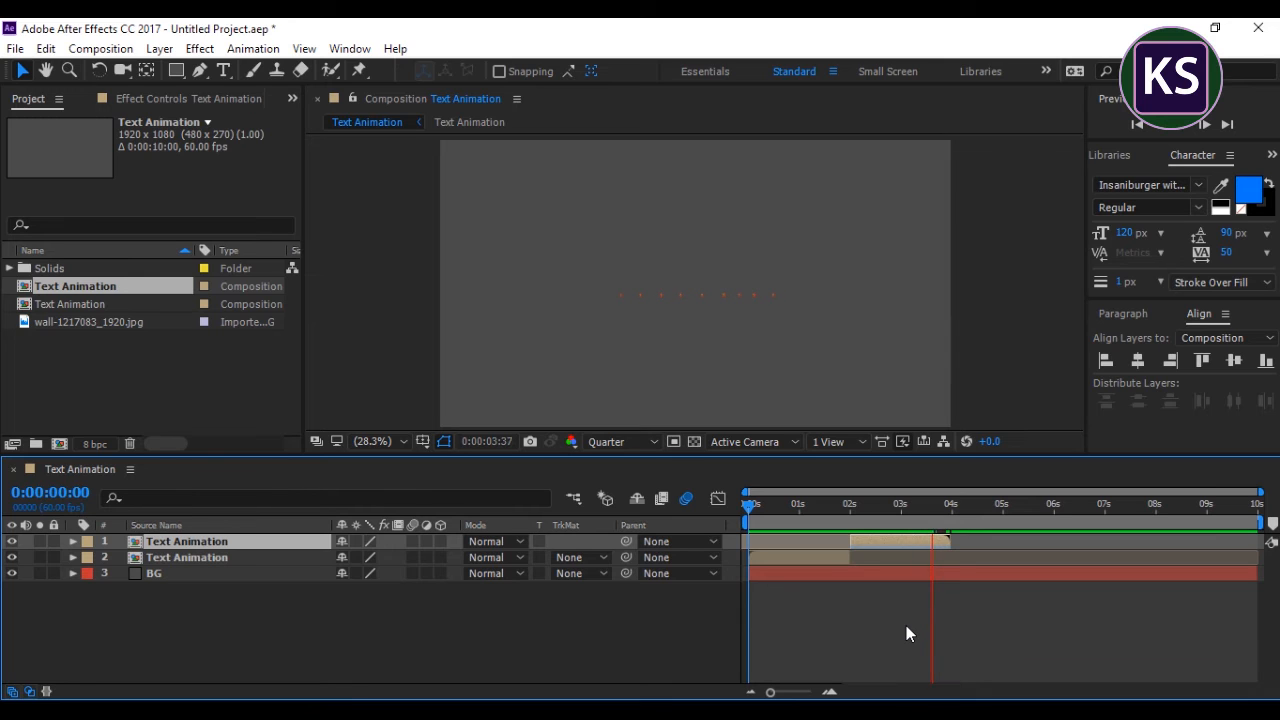
pyautogui.press('space')
pyautogui.press('space')
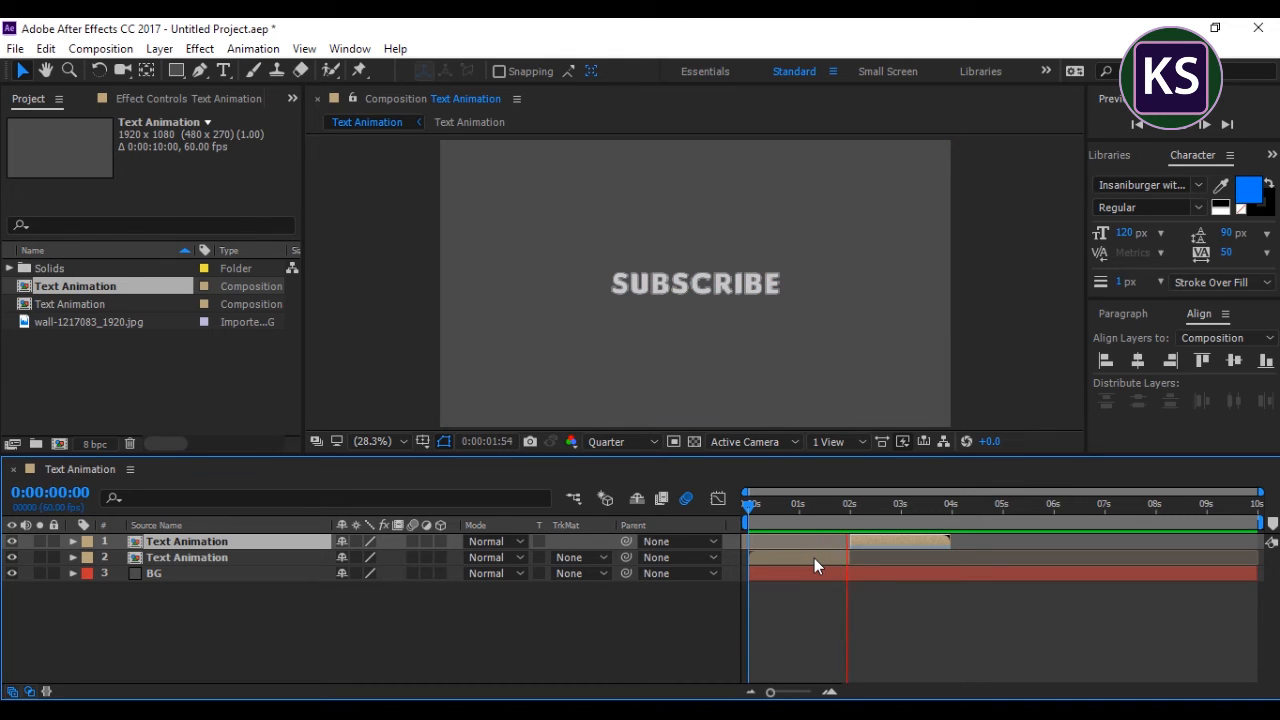
pyautogui.press('space')
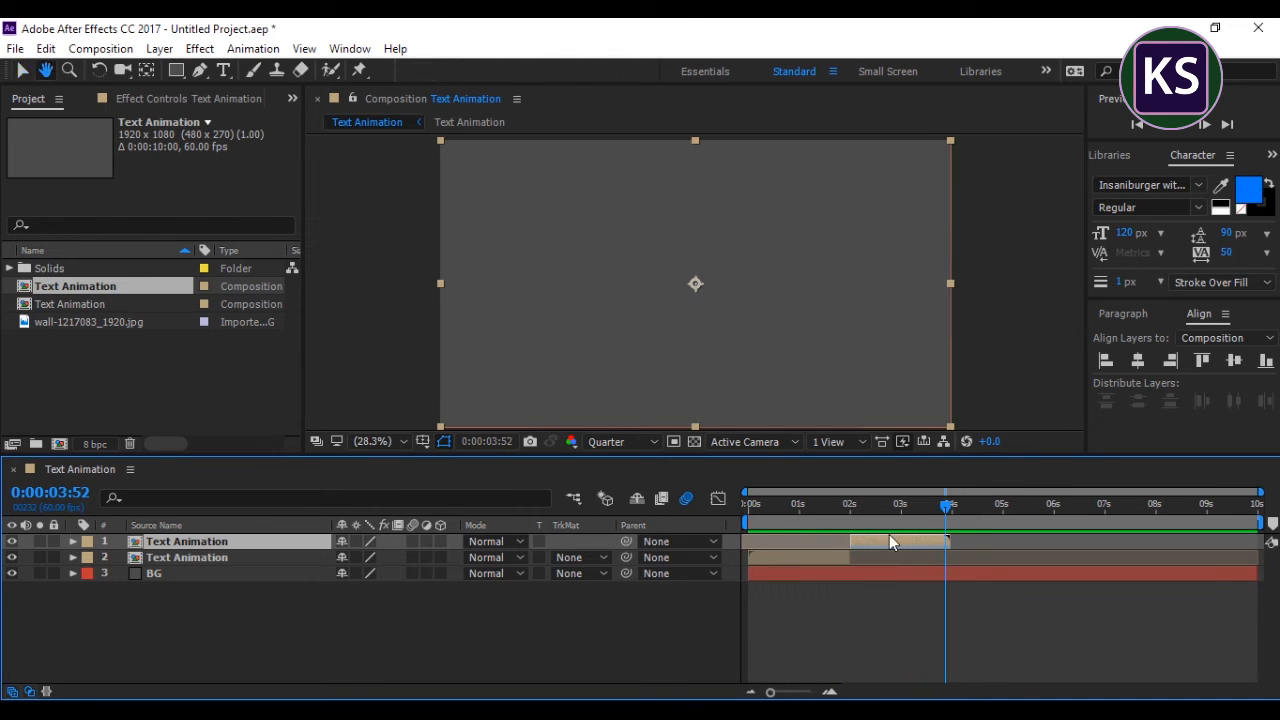
pyautogui.moveTo(936, 514); pyautogui.dragTo(650, 539)
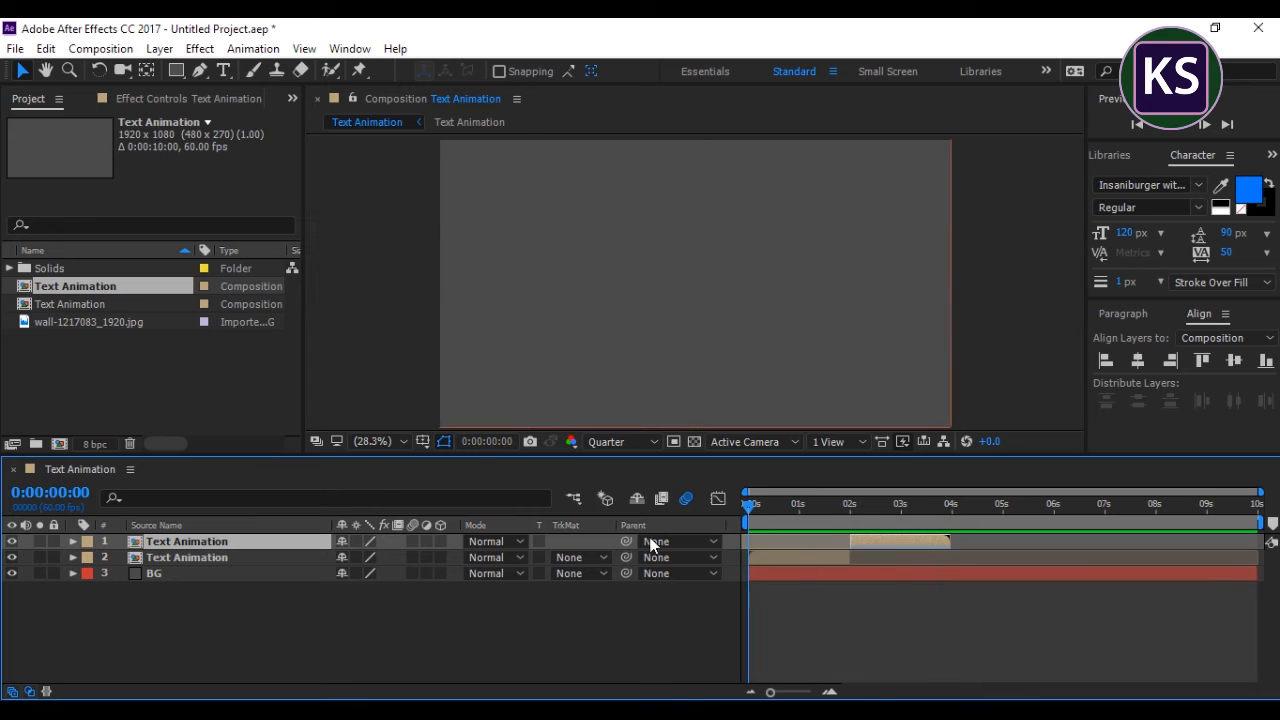
# Step: Pre-compose both Text Animation layers into a new composition named "Text Animation 1", moving all attributes into it
pyautogui.keyDown('shift'); pyautogui.click(202, 555); pyautogui.keyUp('shift')
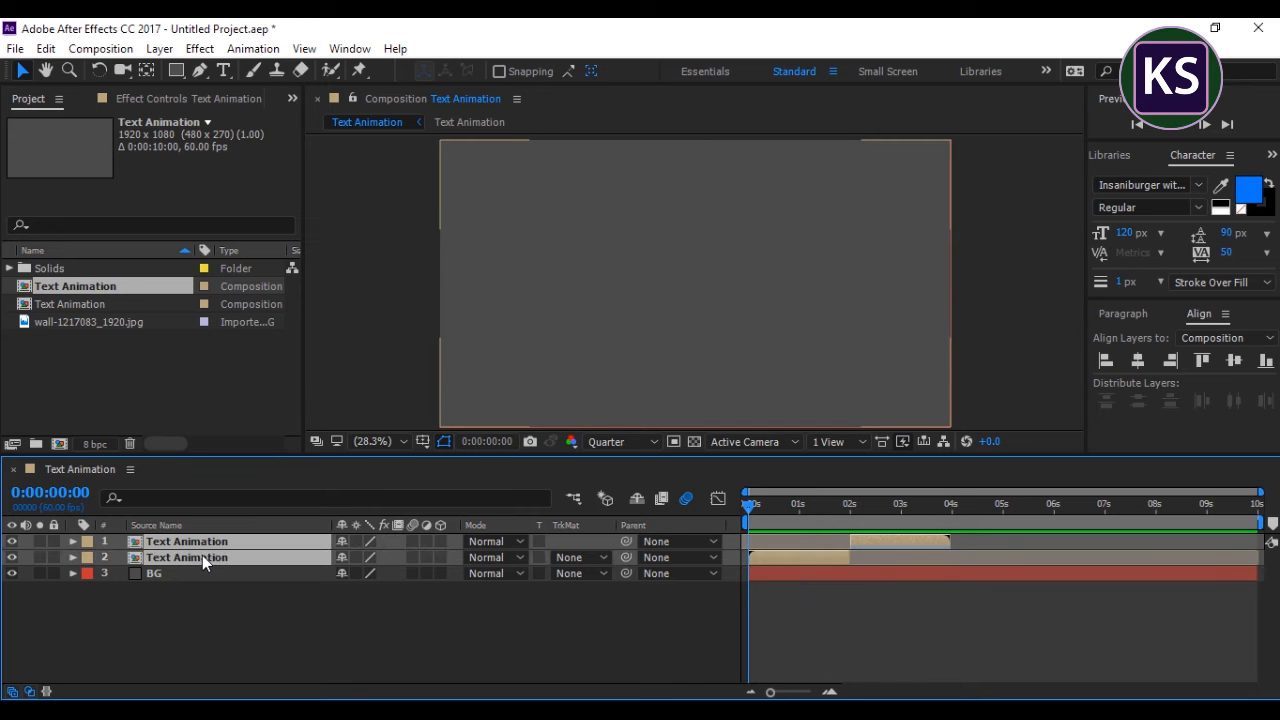
pyautogui.rightClick(202, 553)
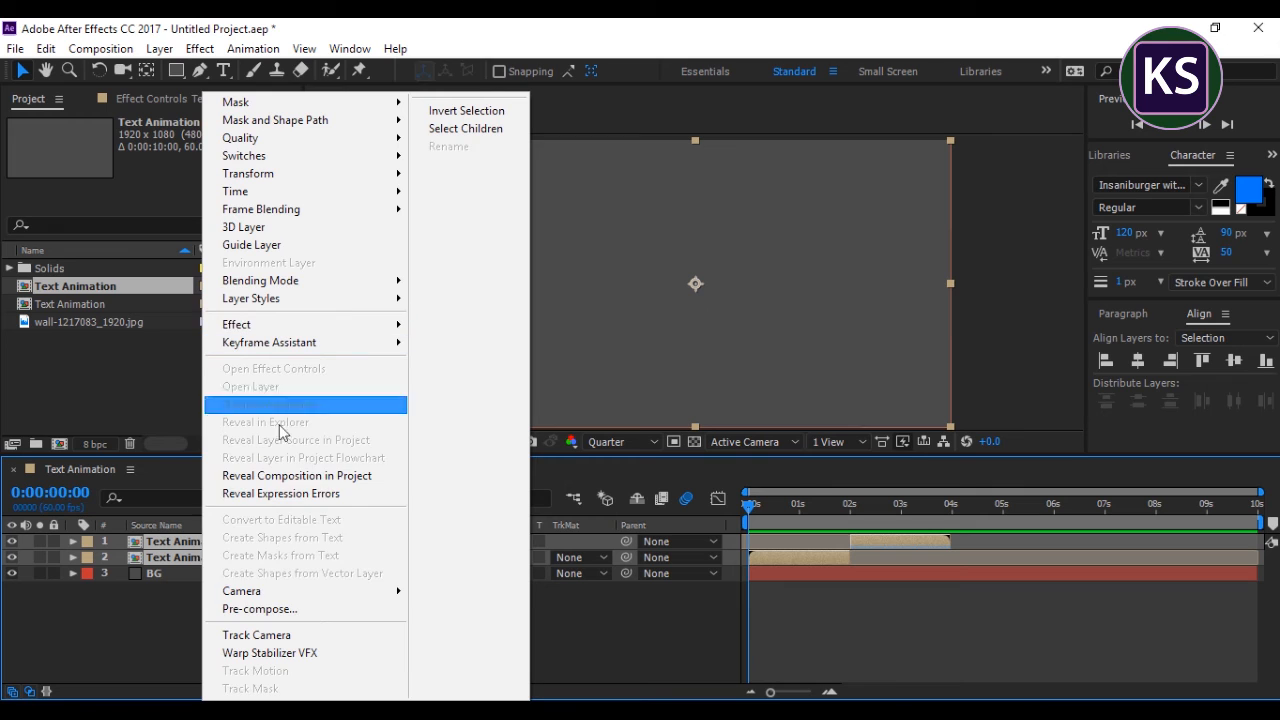
pyautogui.click(293, 609)
pyautogui.write('Text Animation 1')
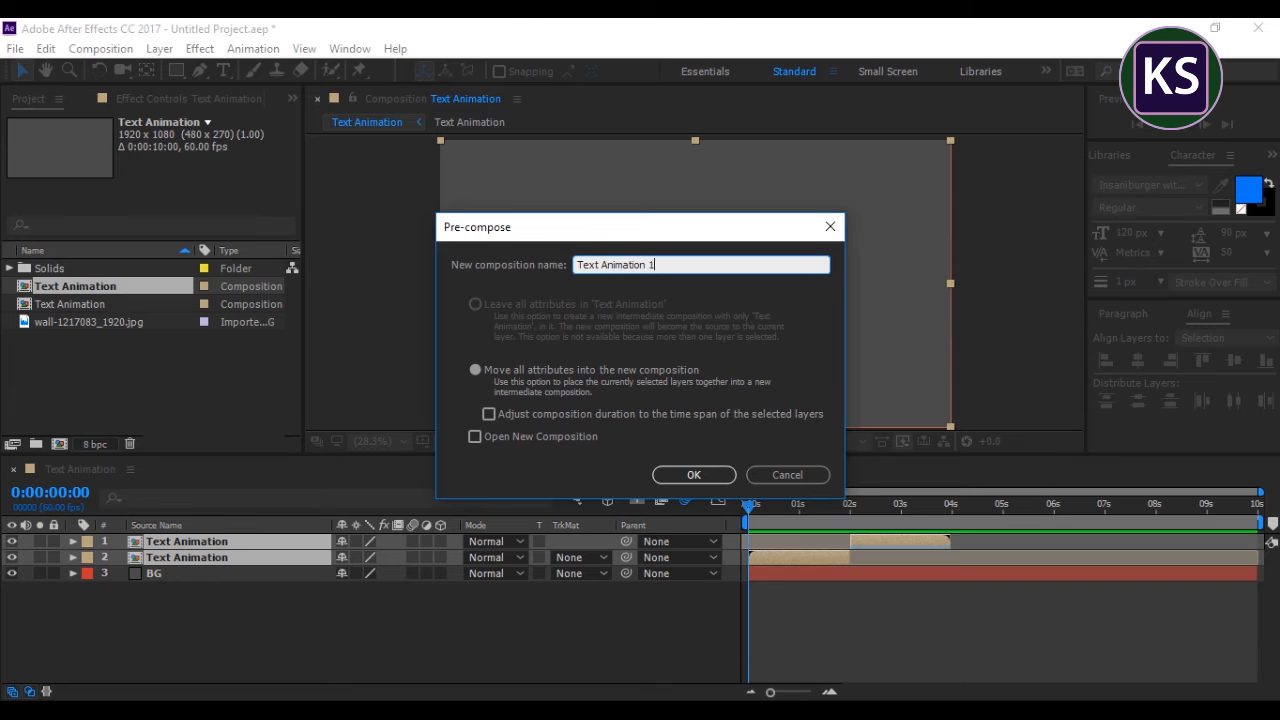
pyautogui.press('Return')
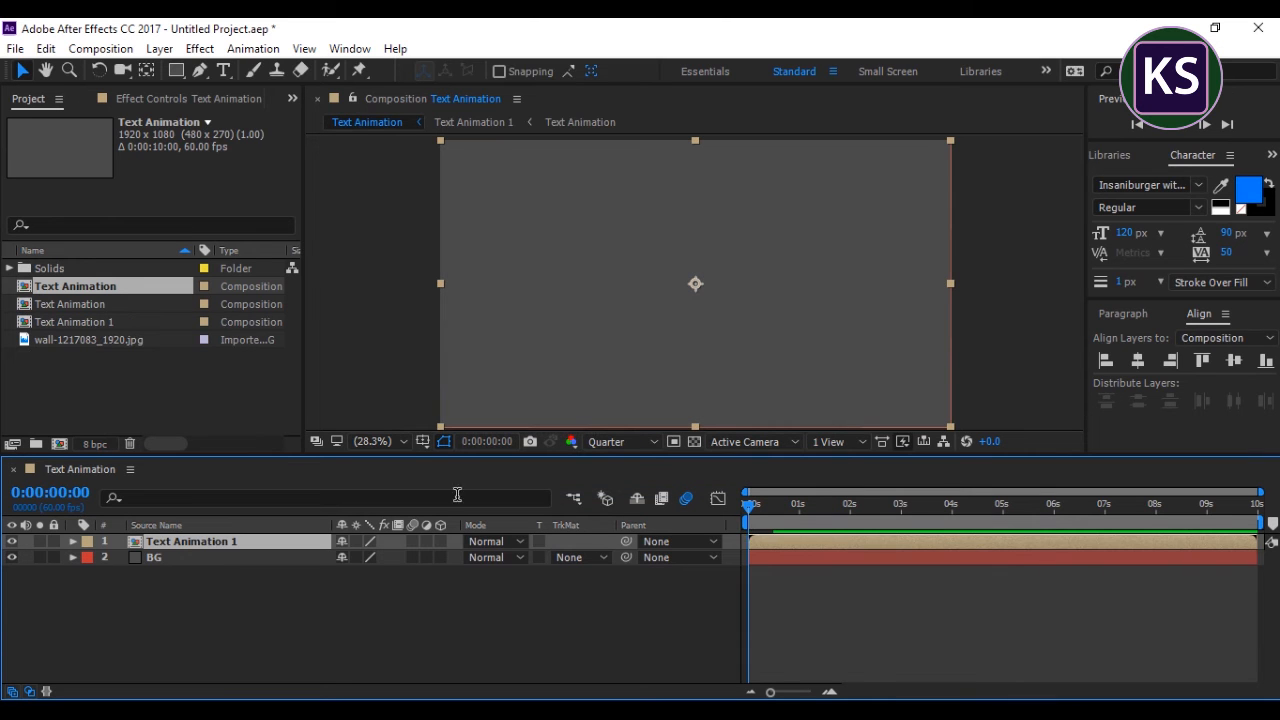
# Step: Duplicate the Text Animation 1 layer and make the lower copy a 3D layer
pyautogui.hotkey('ctrl', 'd')
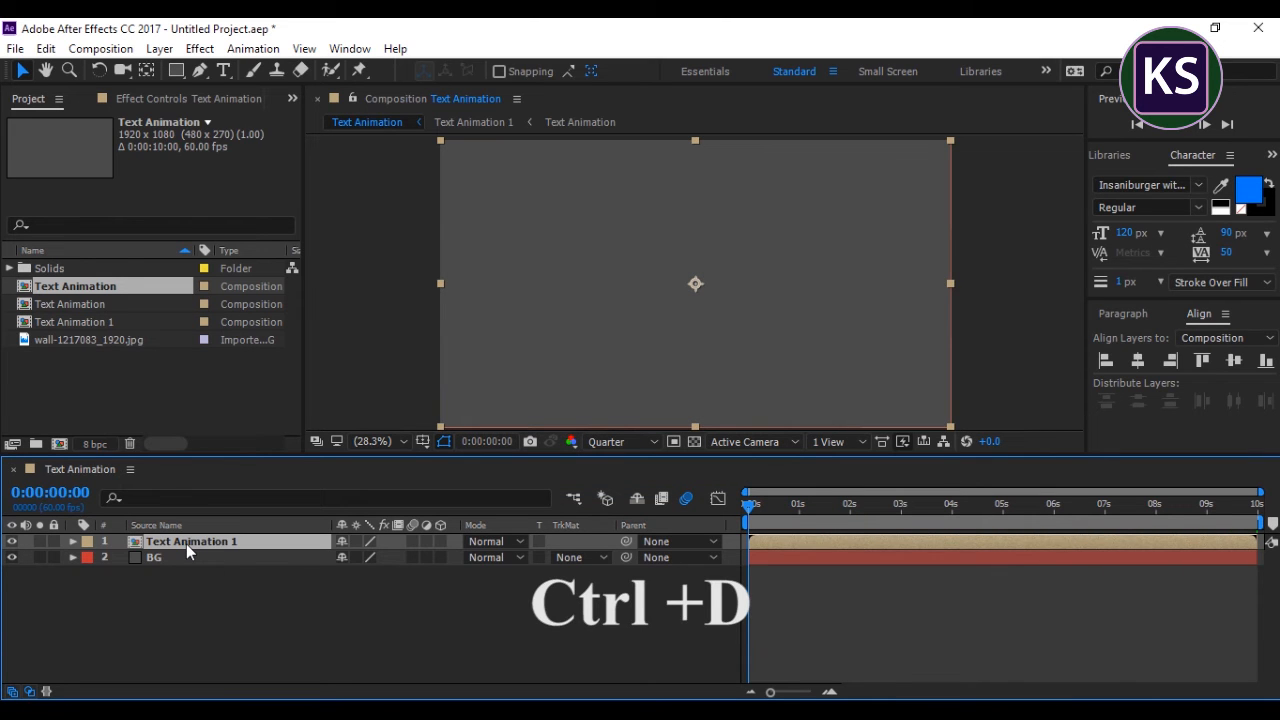
pyautogui.click(208, 558)
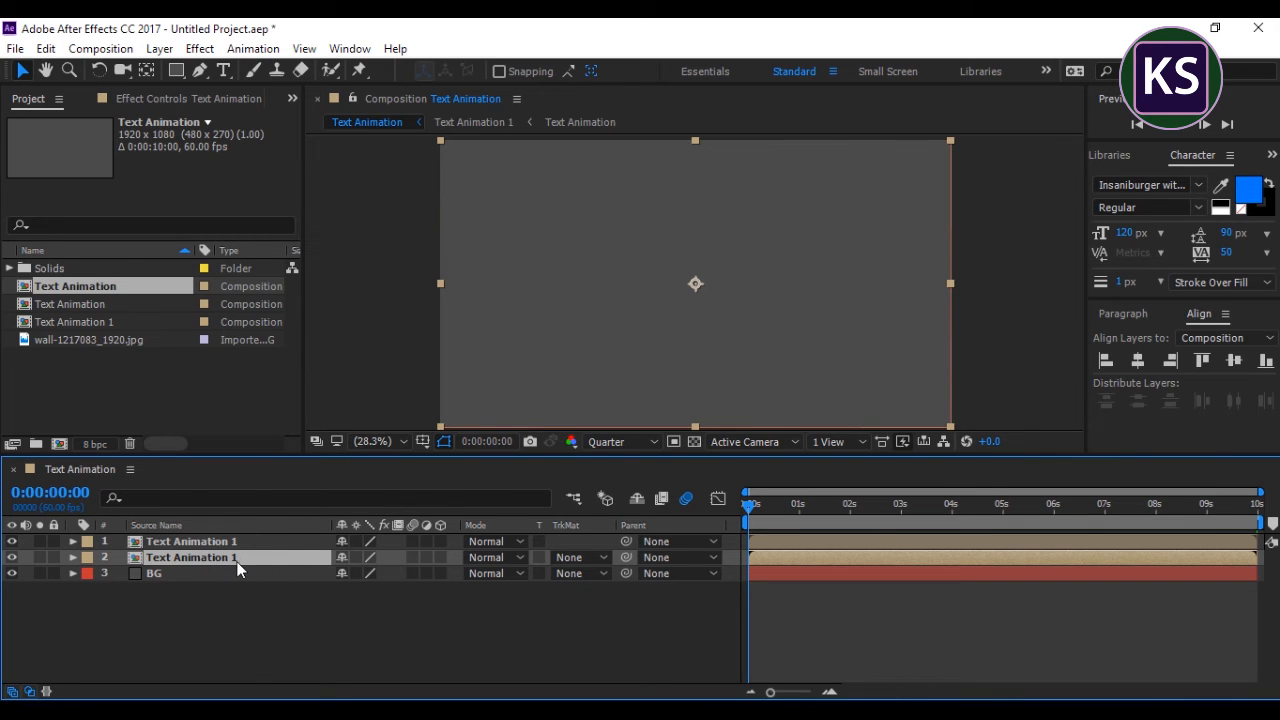
pyautogui.click(440, 557)
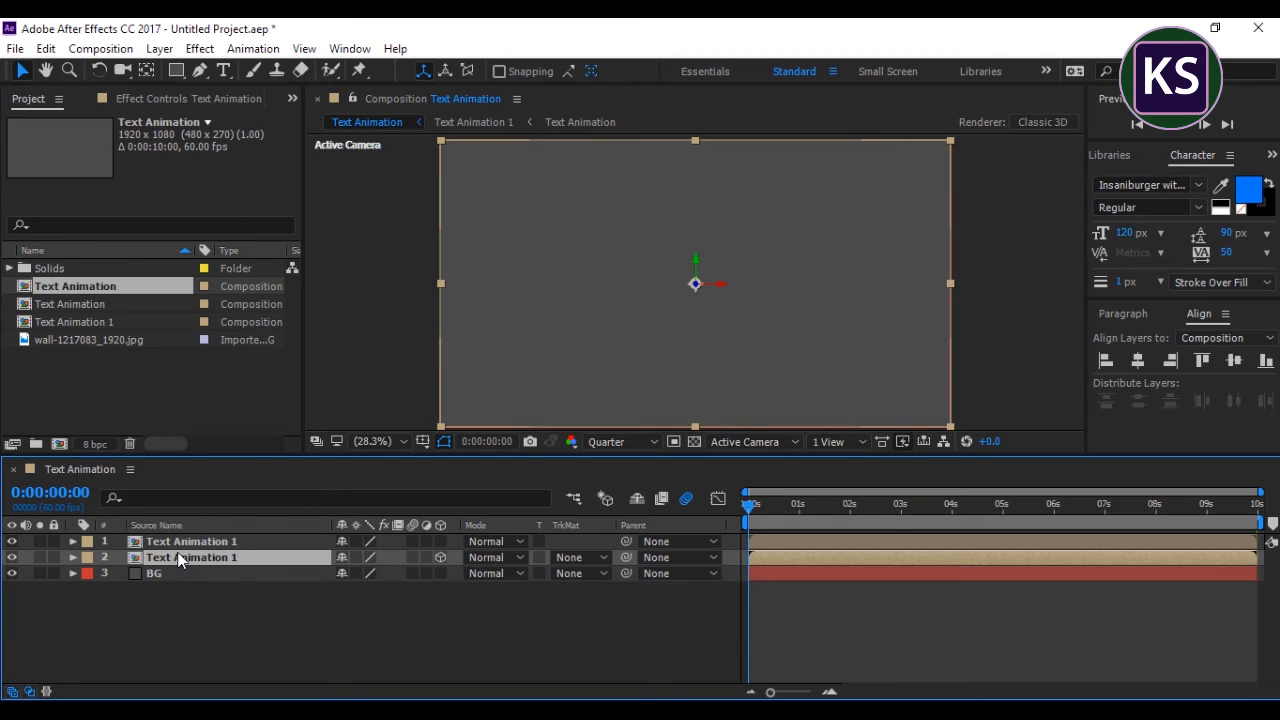
# Step: Set the X Rotation of the lower Text Animation 1 layer to -89°
pyautogui.press('r')
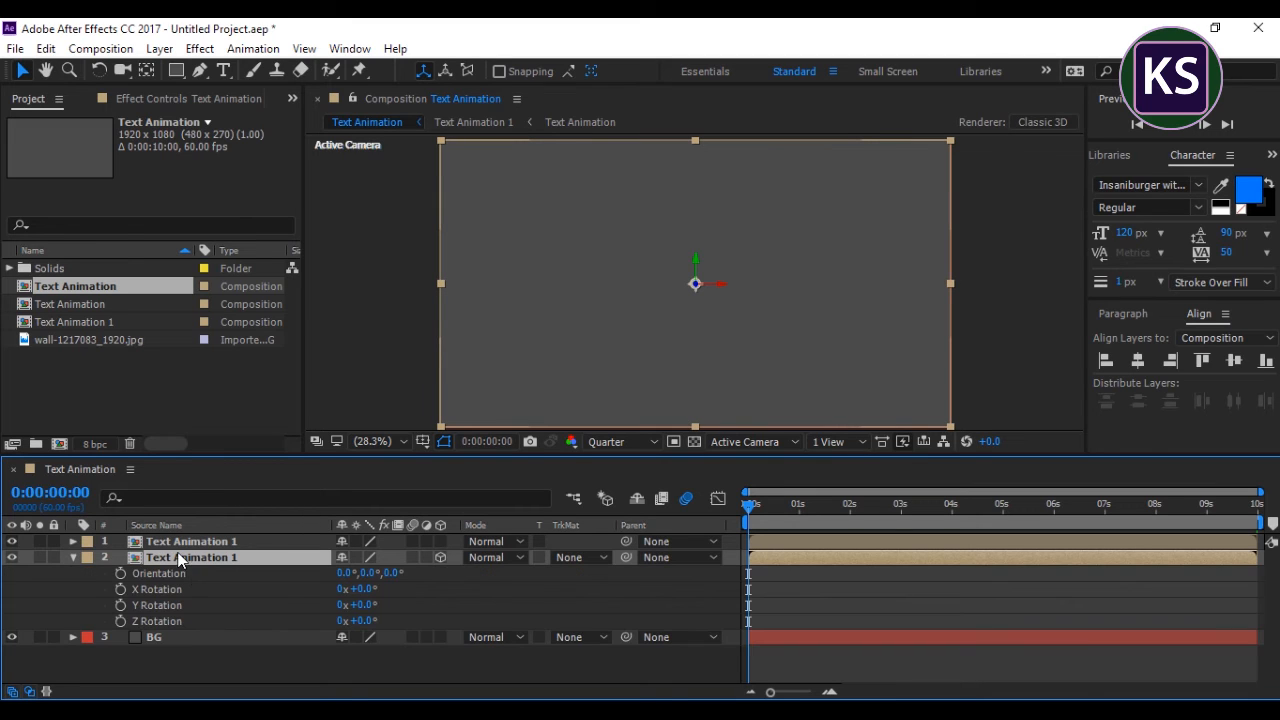
pyautogui.click(366, 589)
pyautogui.write('-89')
pyautogui.press('Return')
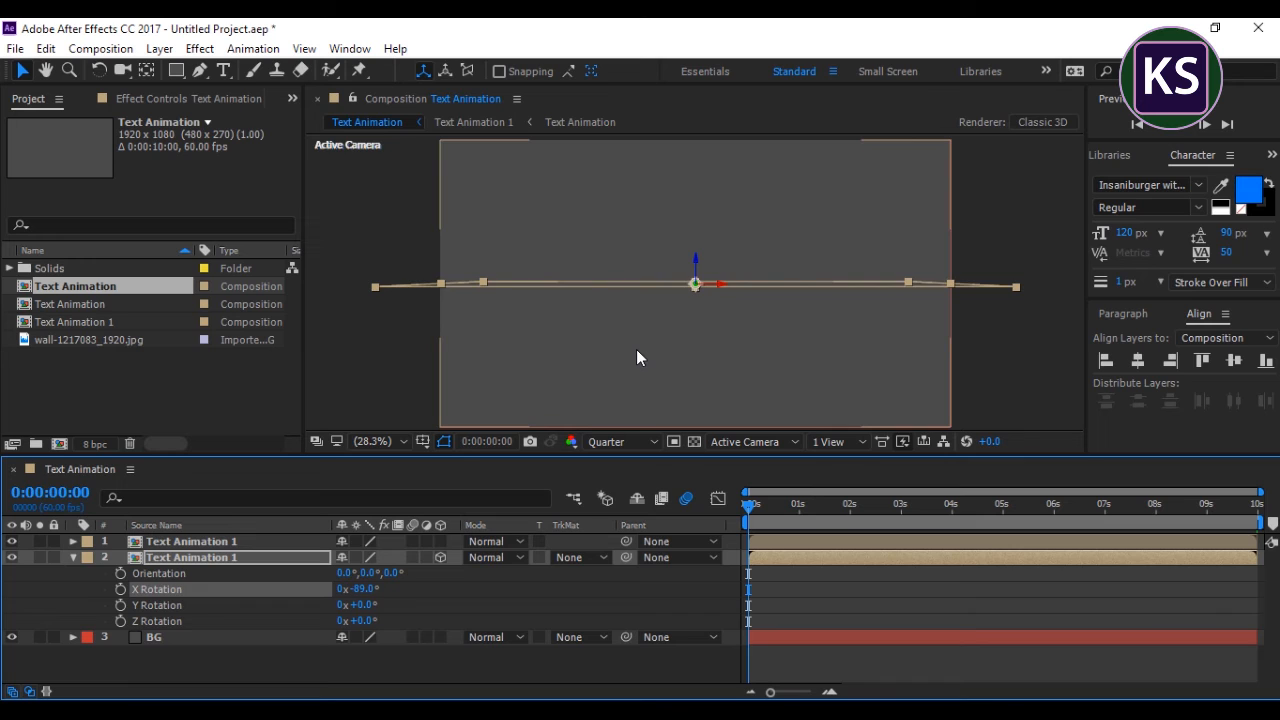
# Step: Move the lower, rotated Text Animation 1 layer down to just beneath the SUBSCRIBE text, checking its position at 0:00:01:01
pyautogui.hotkey('shift', 'Down')
pyautogui.hotkey('shift', 'Down')
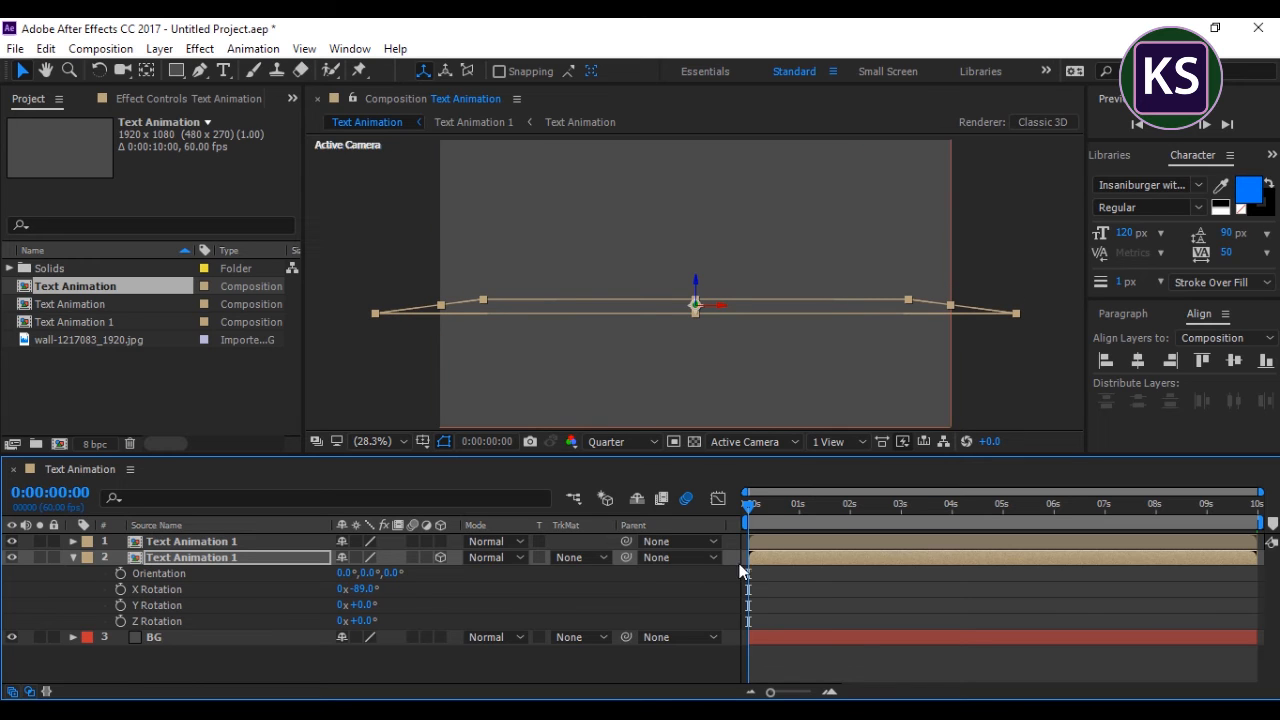
pyautogui.moveTo(752, 506); pyautogui.dragTo(803, 516)
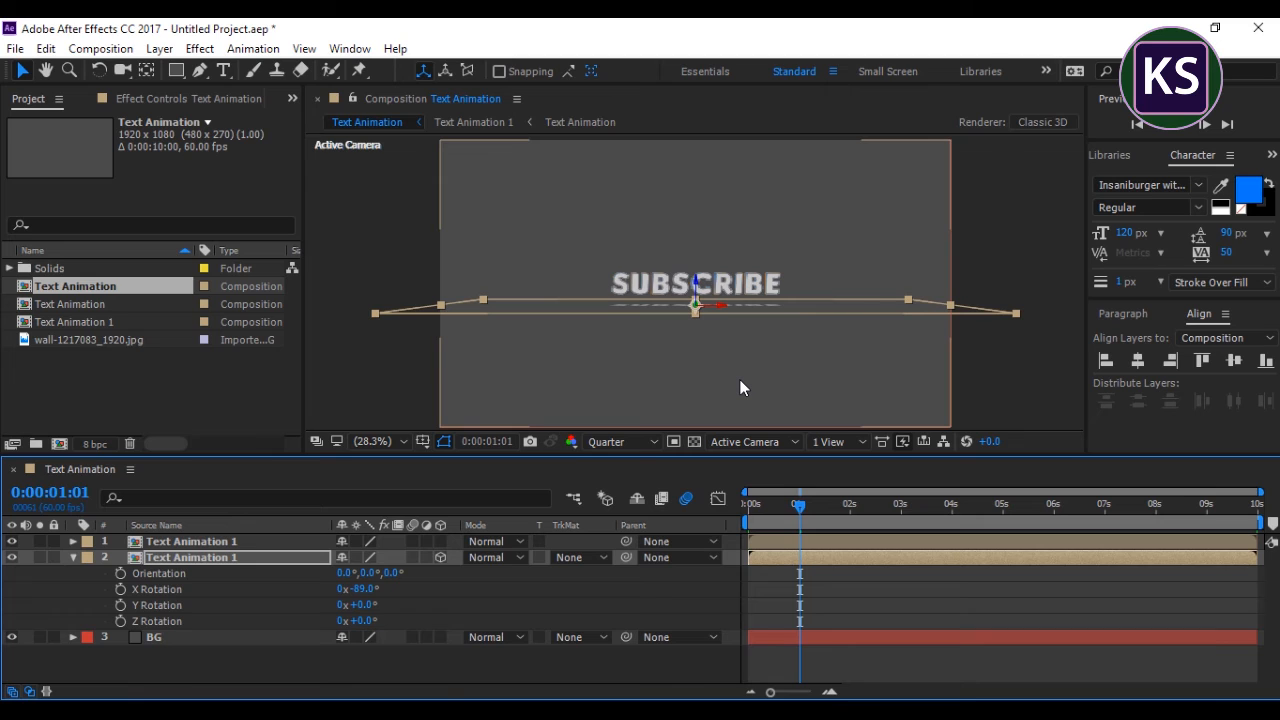
pyautogui.hotkey('shift', 'Down')
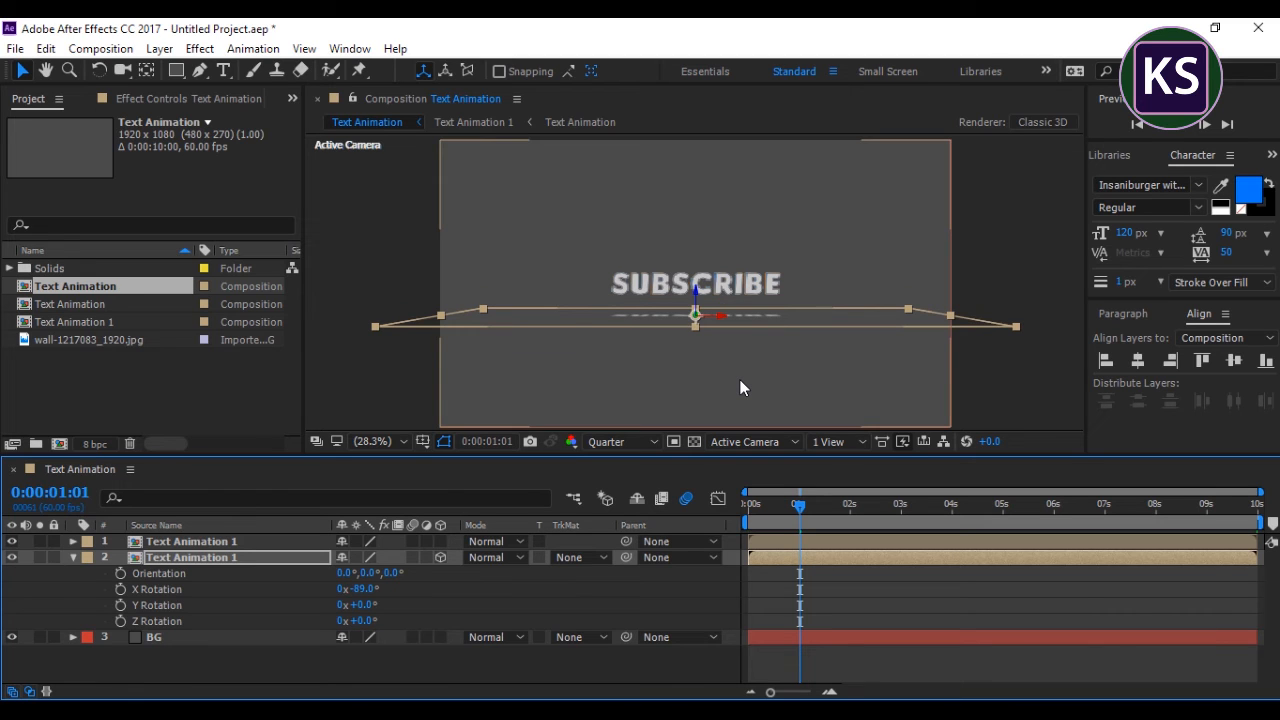
# Step: Set the X Rotation of the lower Text Animation 1 layer to 89°
pyautogui.click(362, 589)
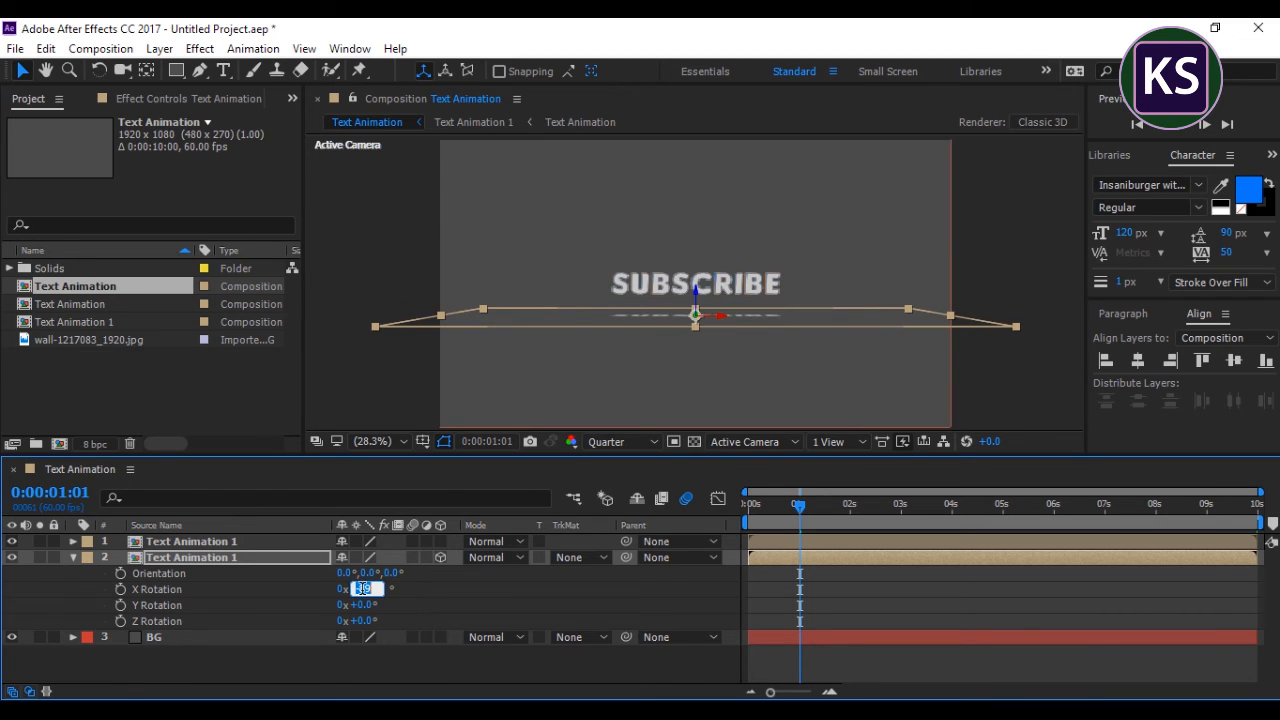
pyautogui.write('89')
pyautogui.press('Return')
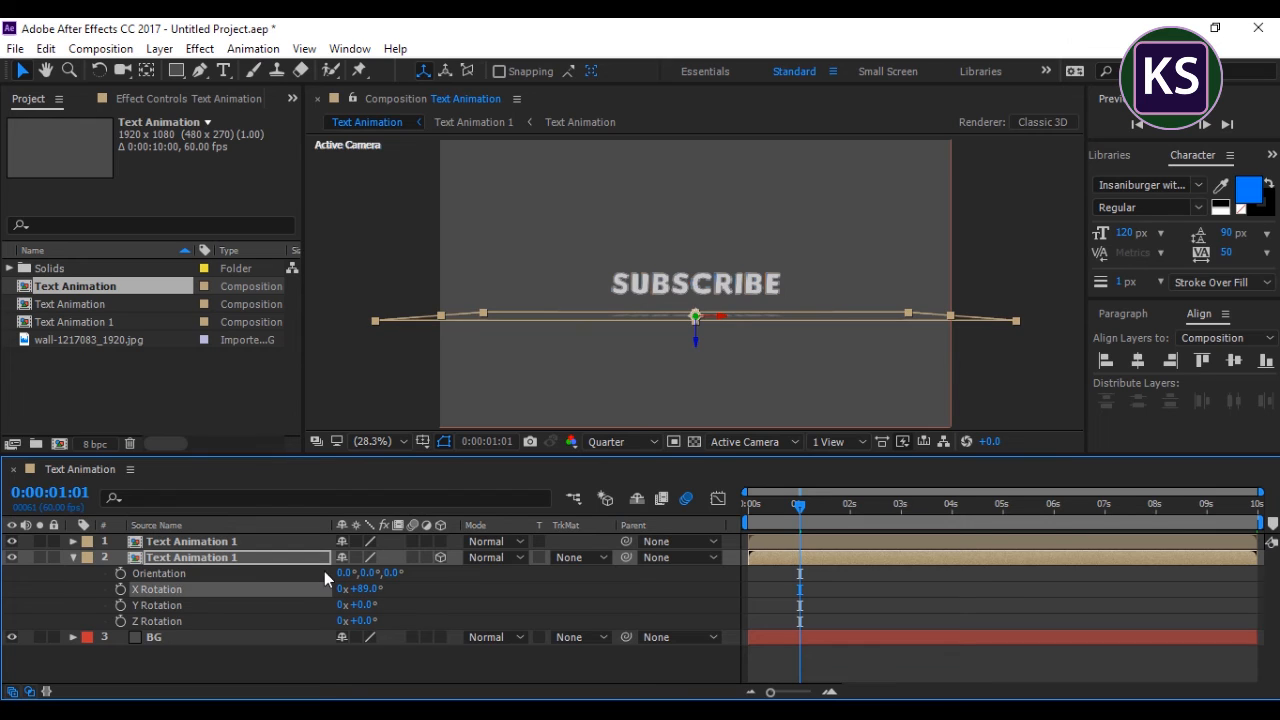